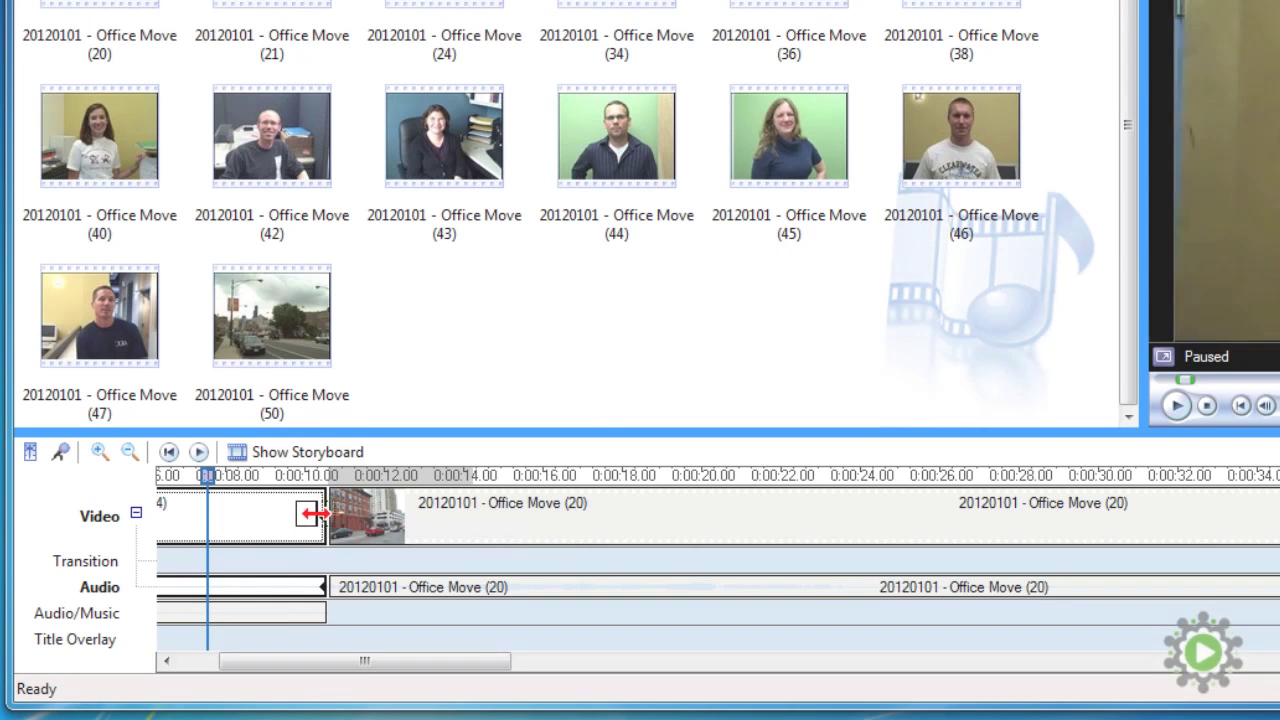
- Trim the opening clip's end so later clips close up, then cue playback to about 0:00:05
left_click_drag(309, 511, 190, 511)
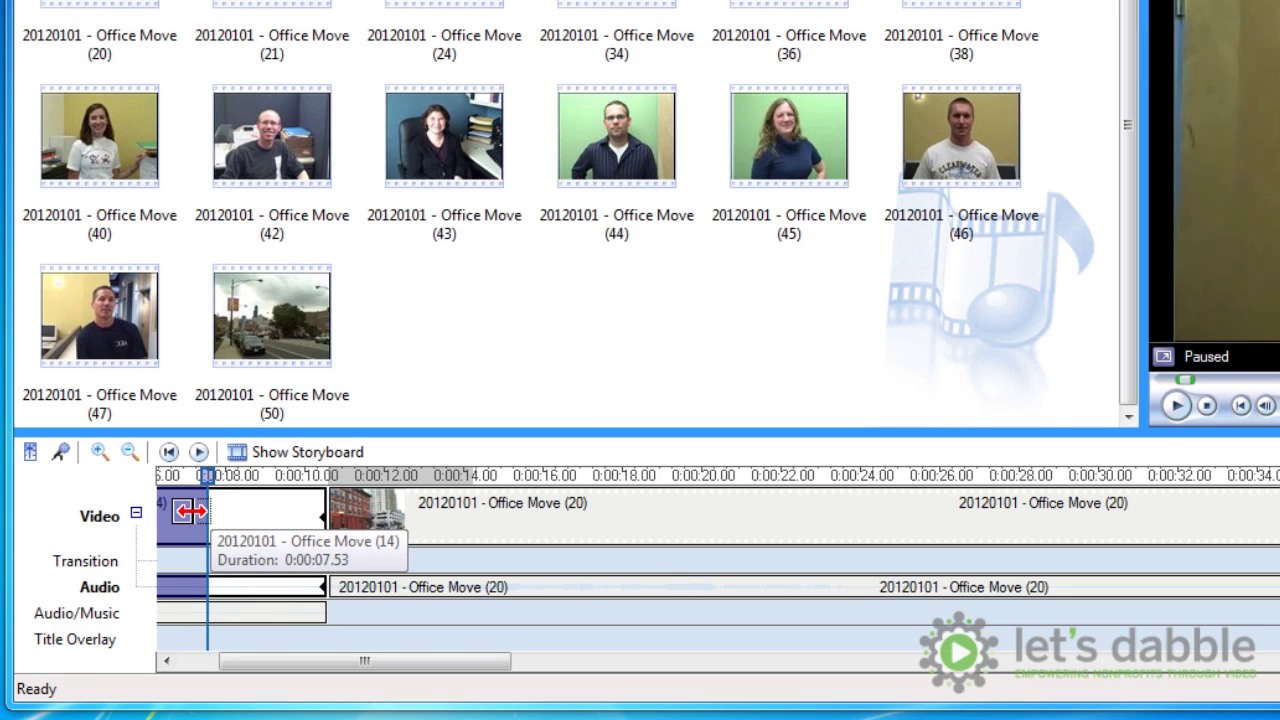
left_click_drag(190, 511, 190, 511)
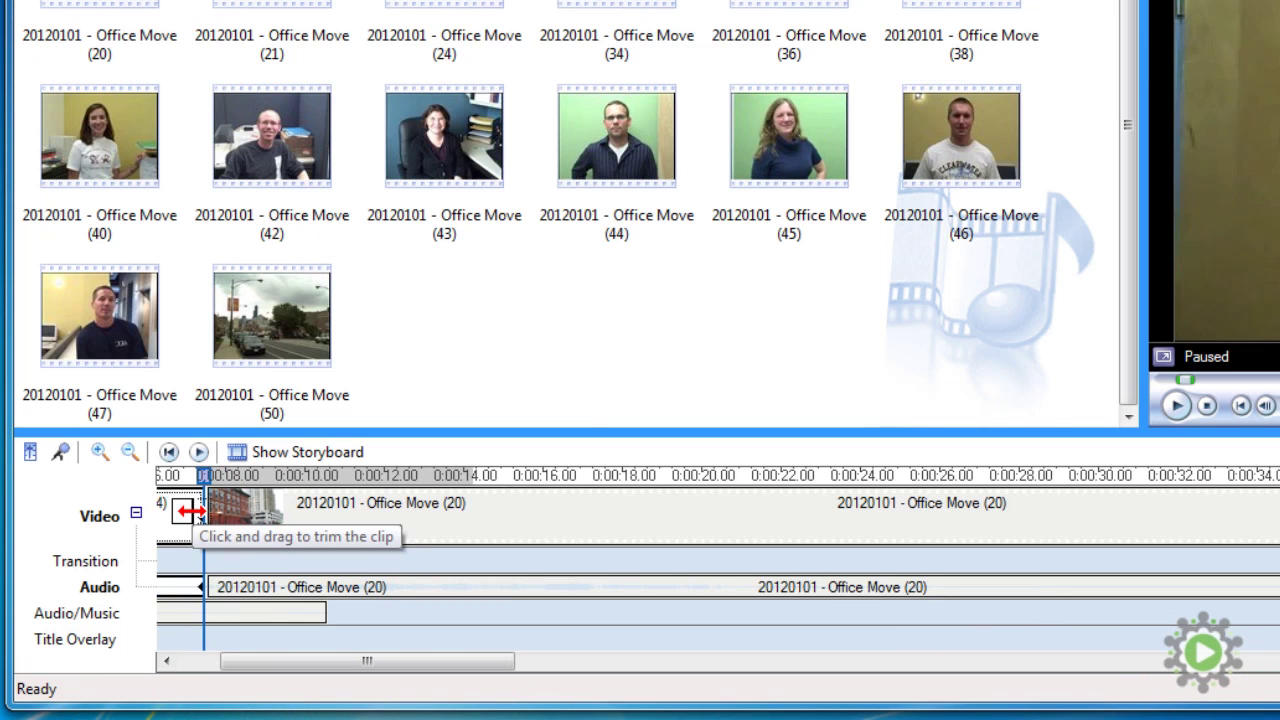
left_click_drag(371, 661, 329, 661)
left_click_drag(452, 476, 386, 477)
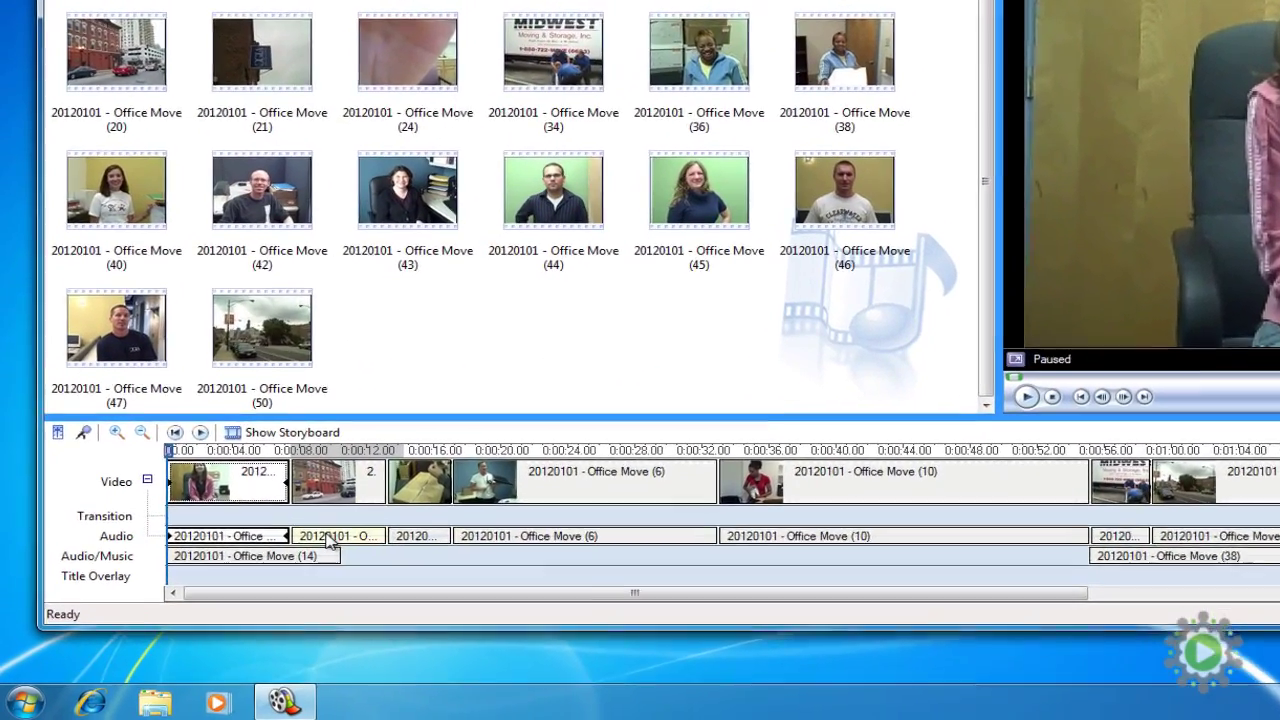
- Raise the street clip (20) audio volume slightly, then preview from clip (14) and pause
left_click(288, 560)
right_click(341, 529)
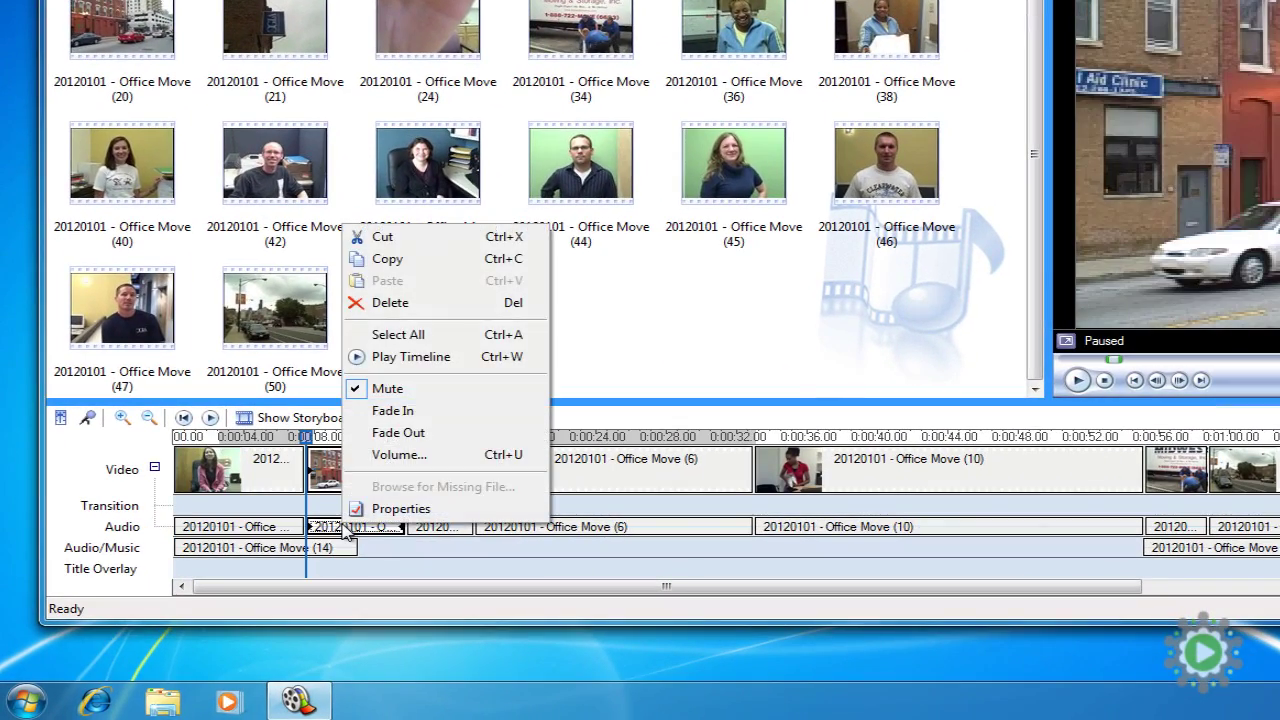
left_click(398, 455)
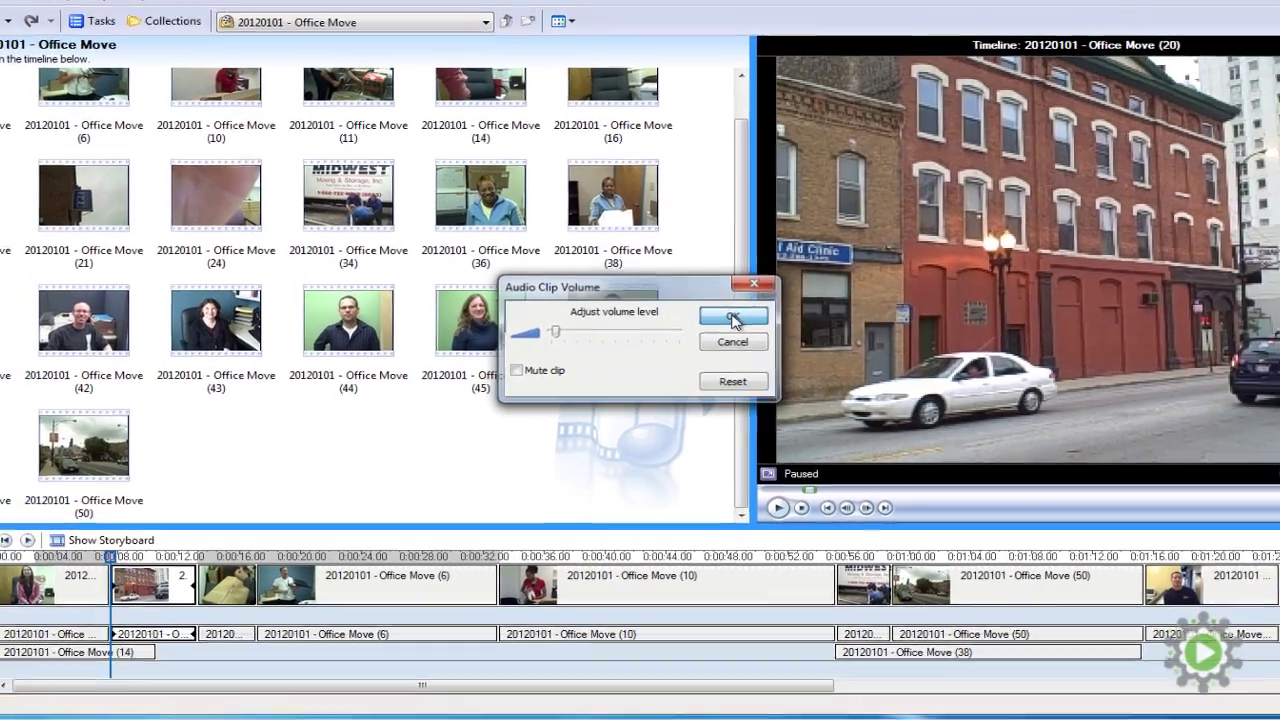
left_click(748, 303)
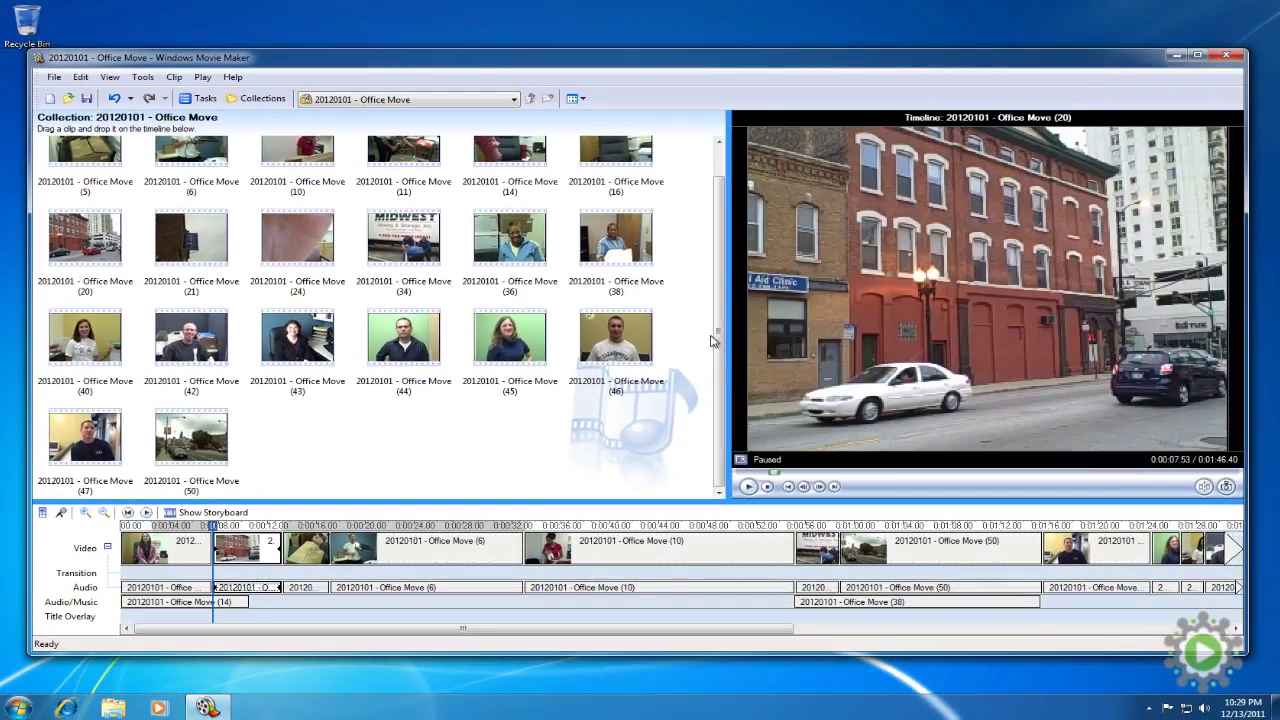
left_click(179, 525)
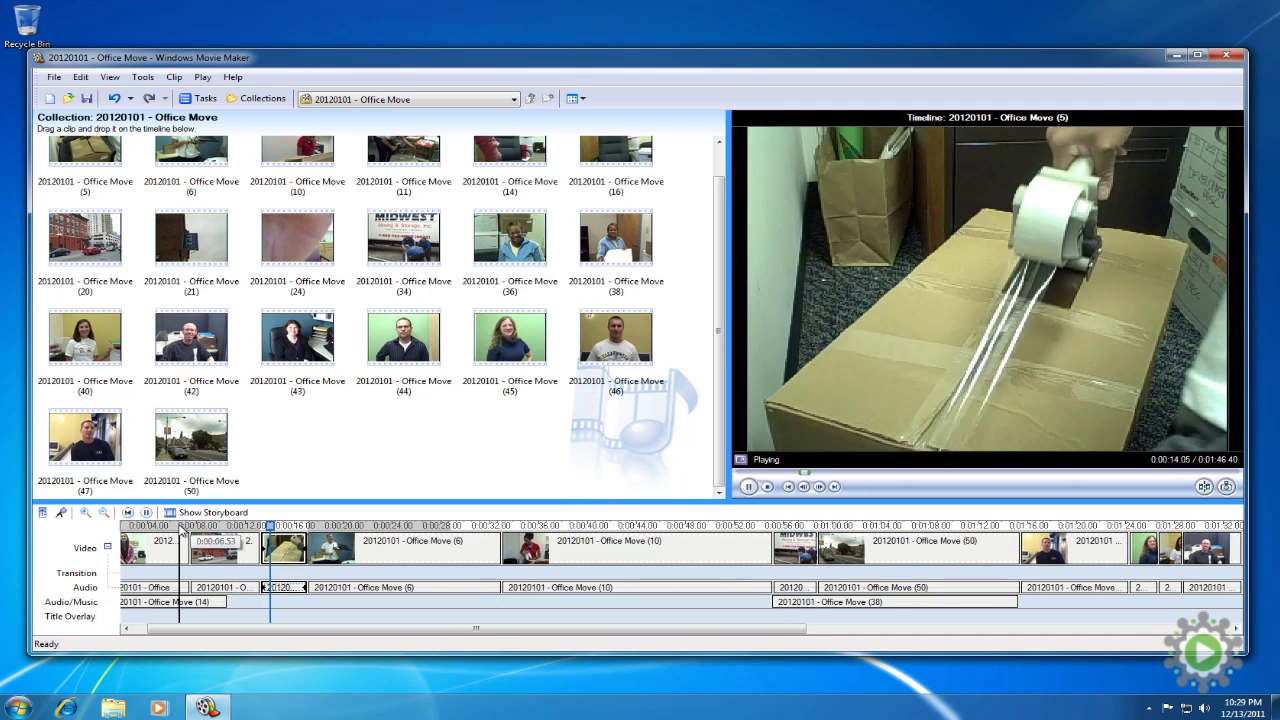
key("space")
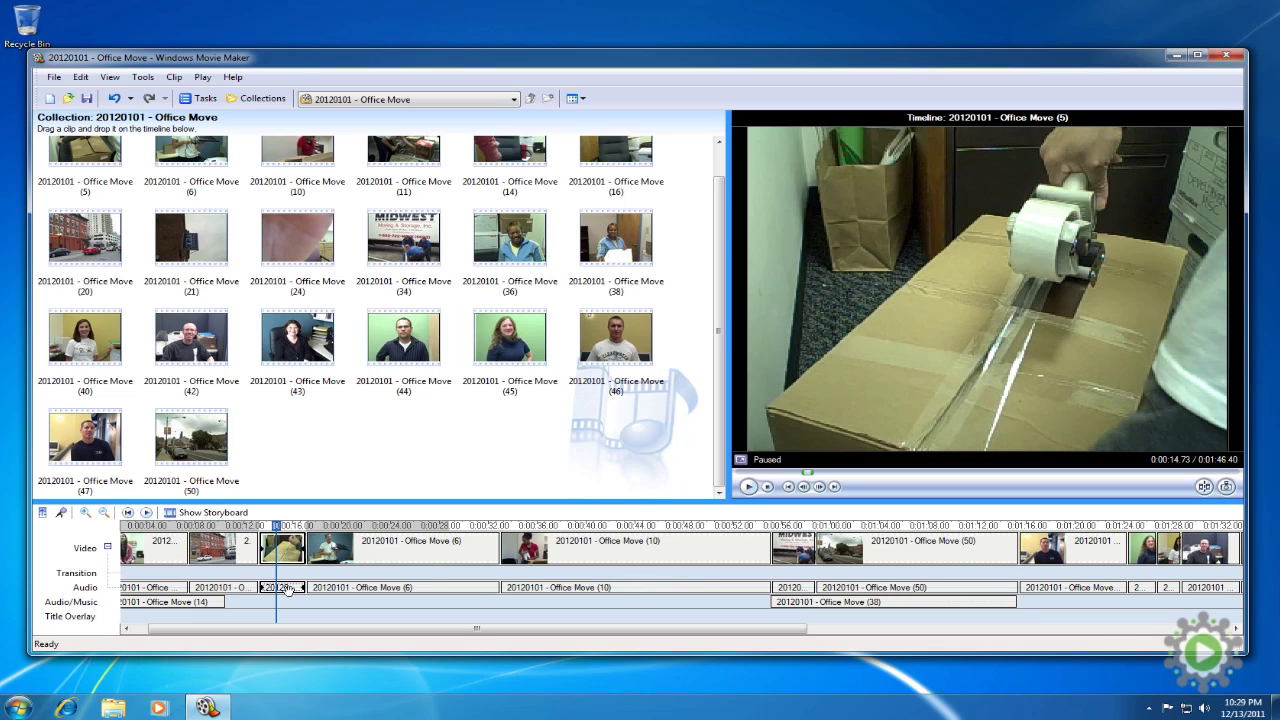
- Turn down the taping clip (5) audio volume and preview it from about 0:00:12
right_click(287, 589)
left_click(341, 538)
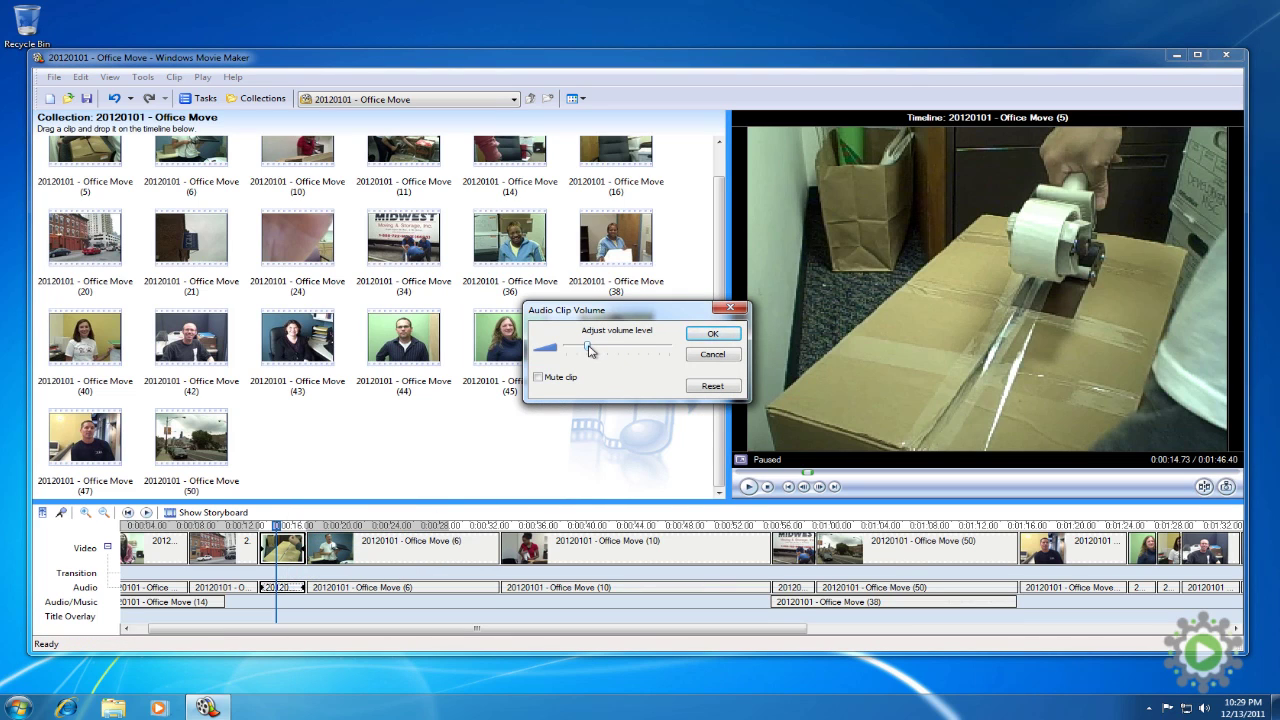
left_click(713, 334)
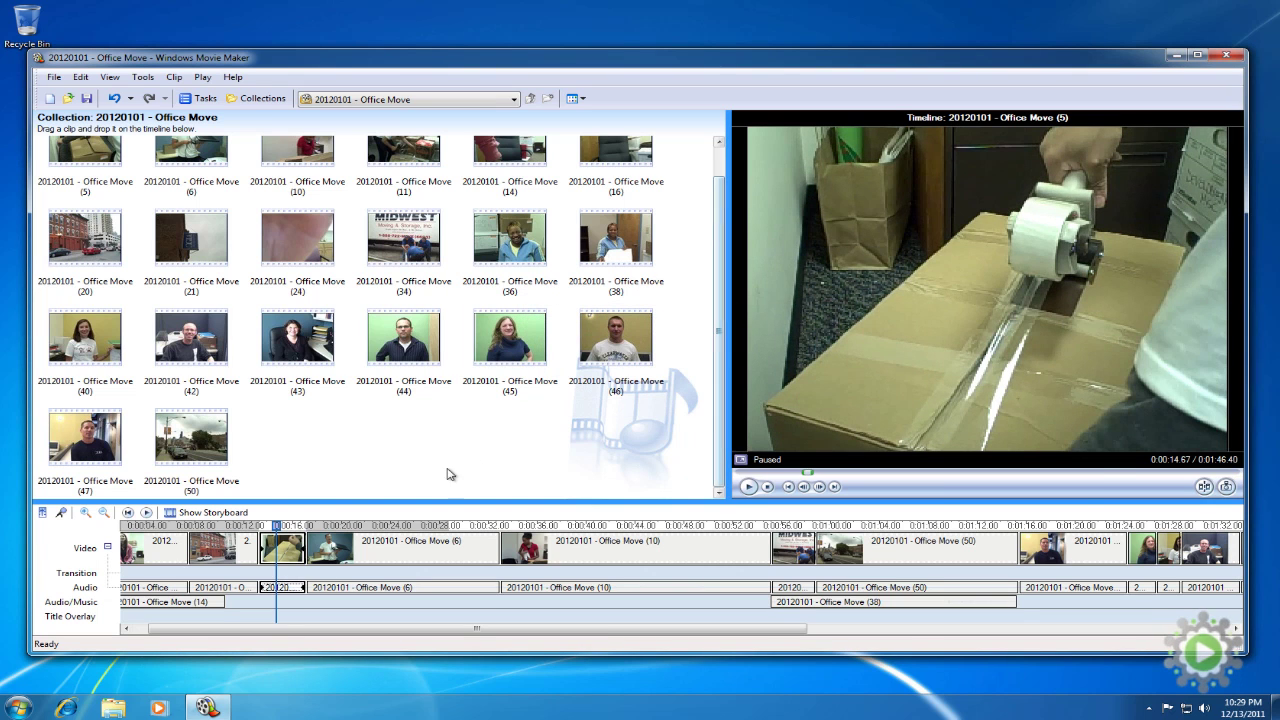
left_click(245, 528)
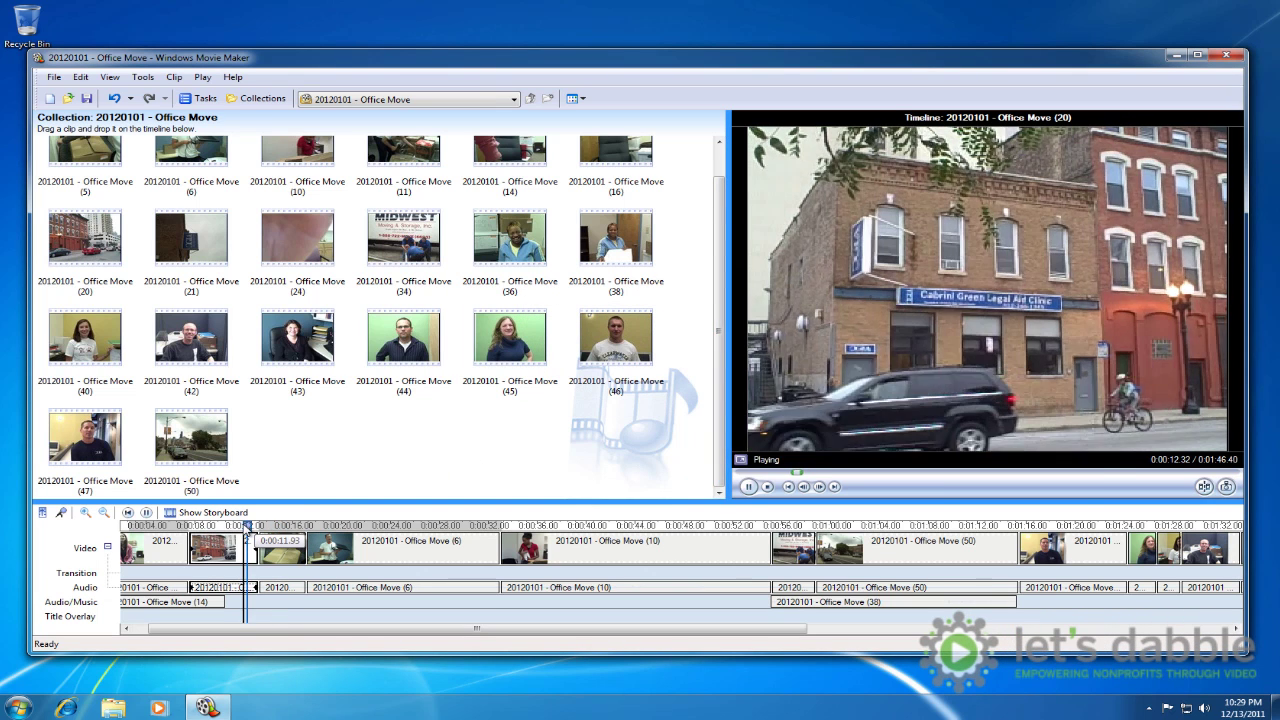
key("space")
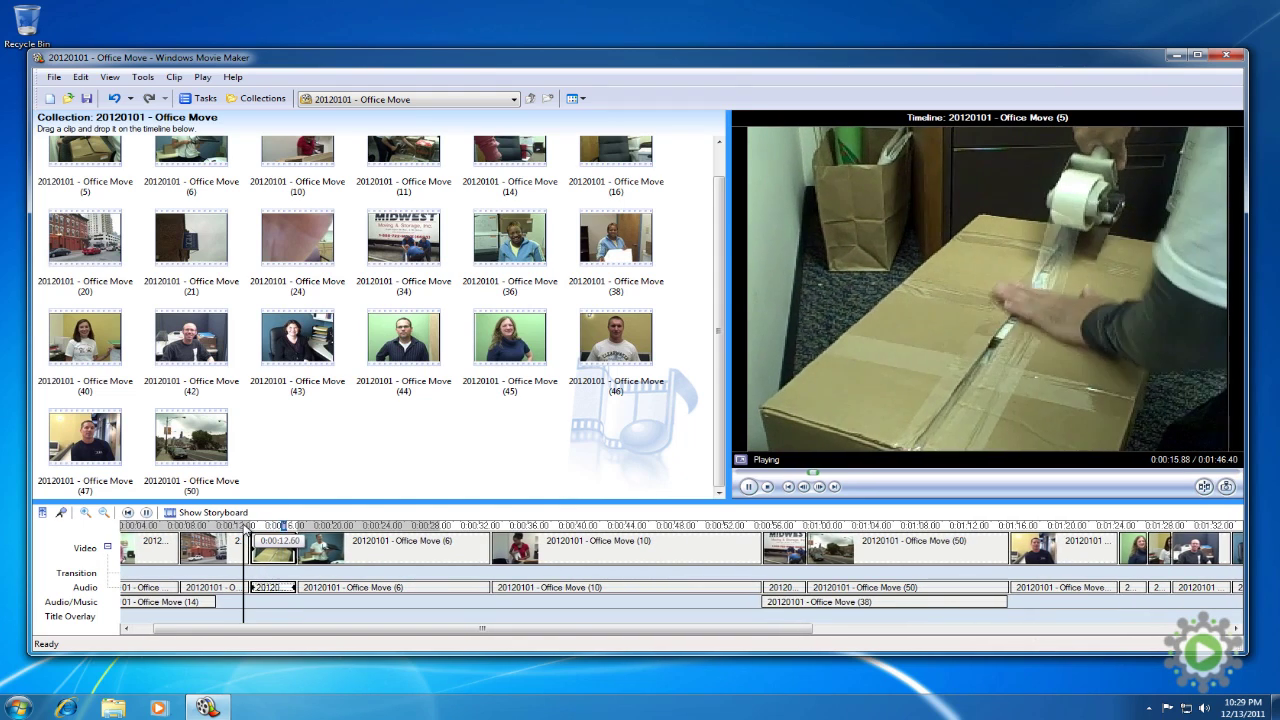
key("space")
left_click_drag(245, 528, 256, 537)
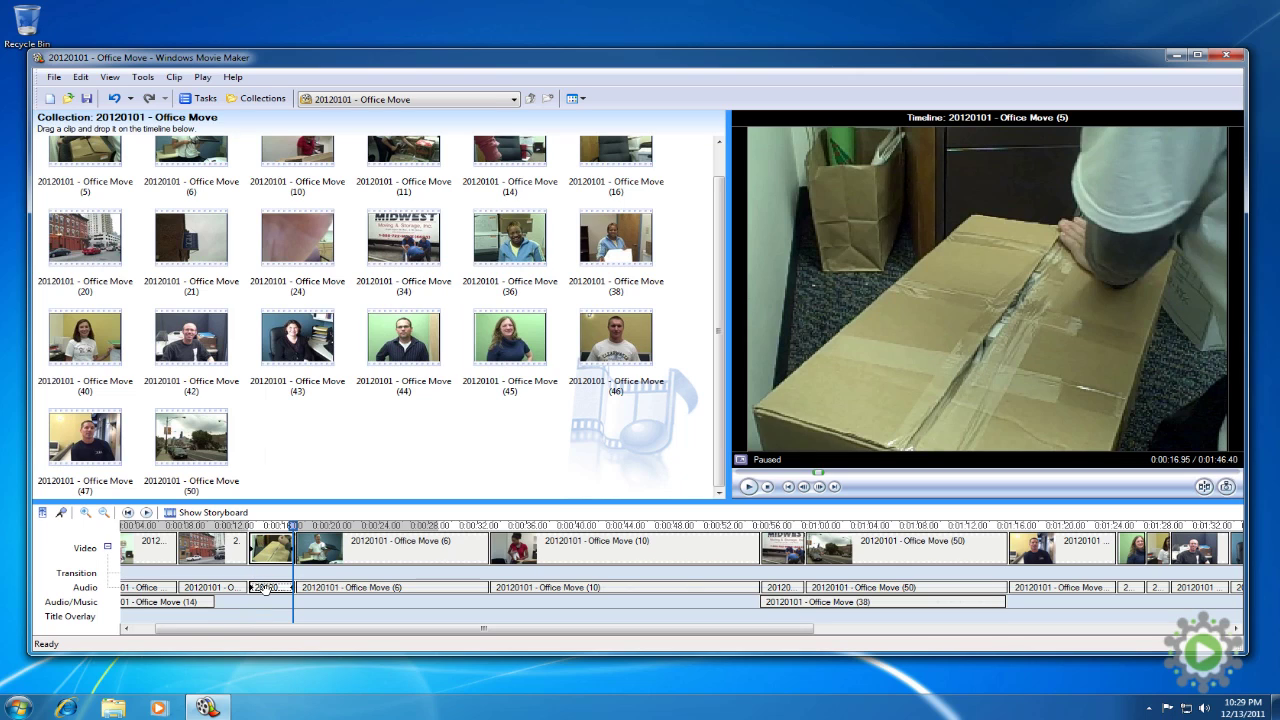
- Apply Fade In to the taping clip (5) audio and play from just before it
right_click(265, 589)
left_click(305, 511)
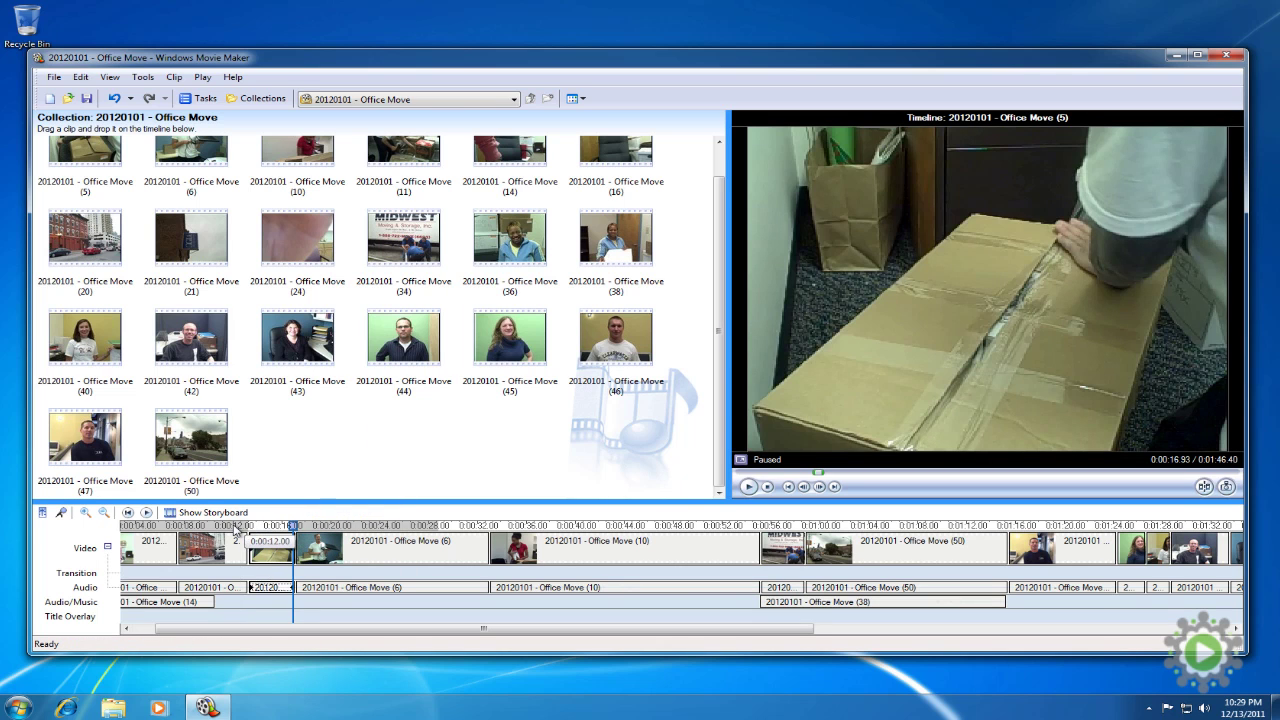
left_click(235, 528)
key("space")
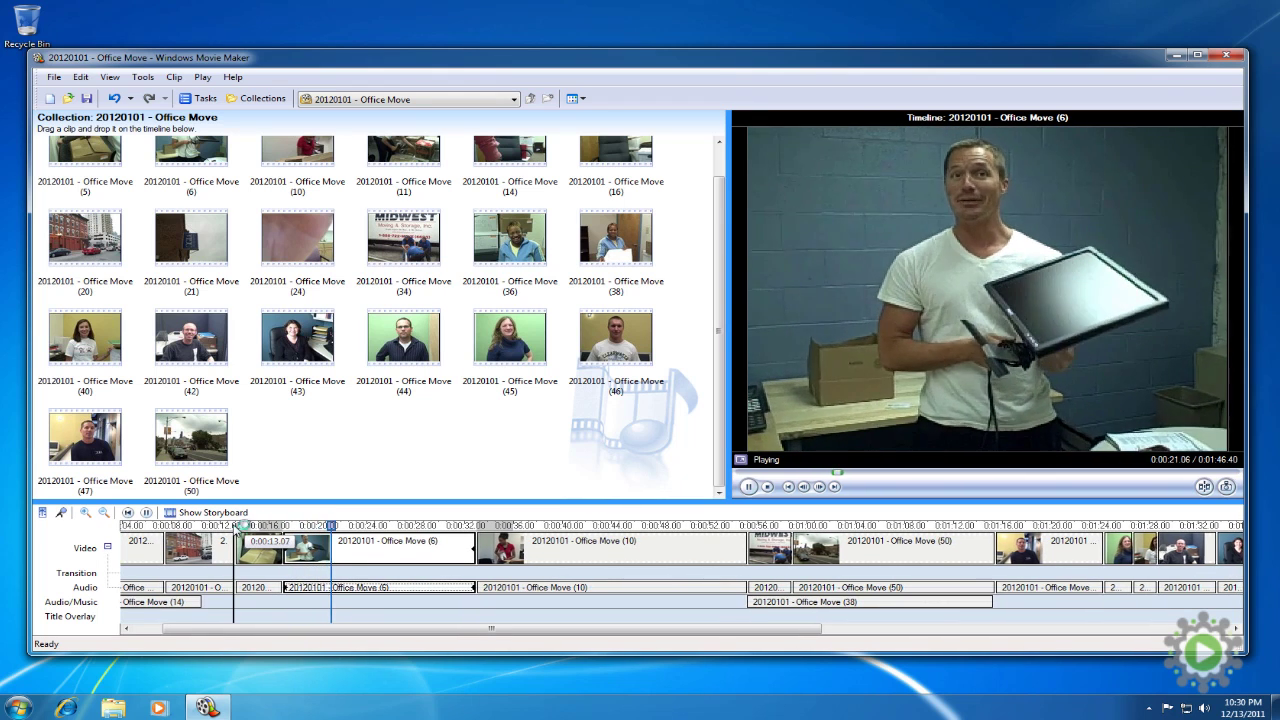
- Cue the preview from clip (10) at about 0:53 into the truck footage, pausing near 0:56
key("space")
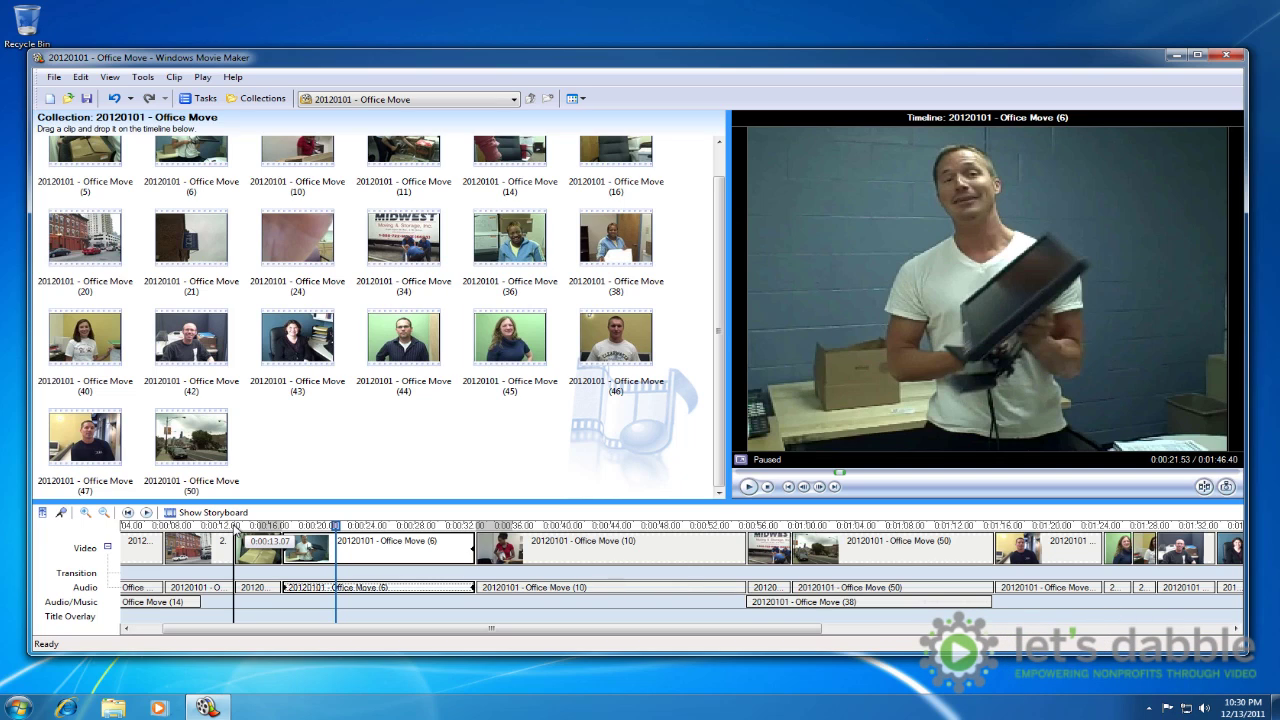
left_click_drag(236, 538, 399, 551)
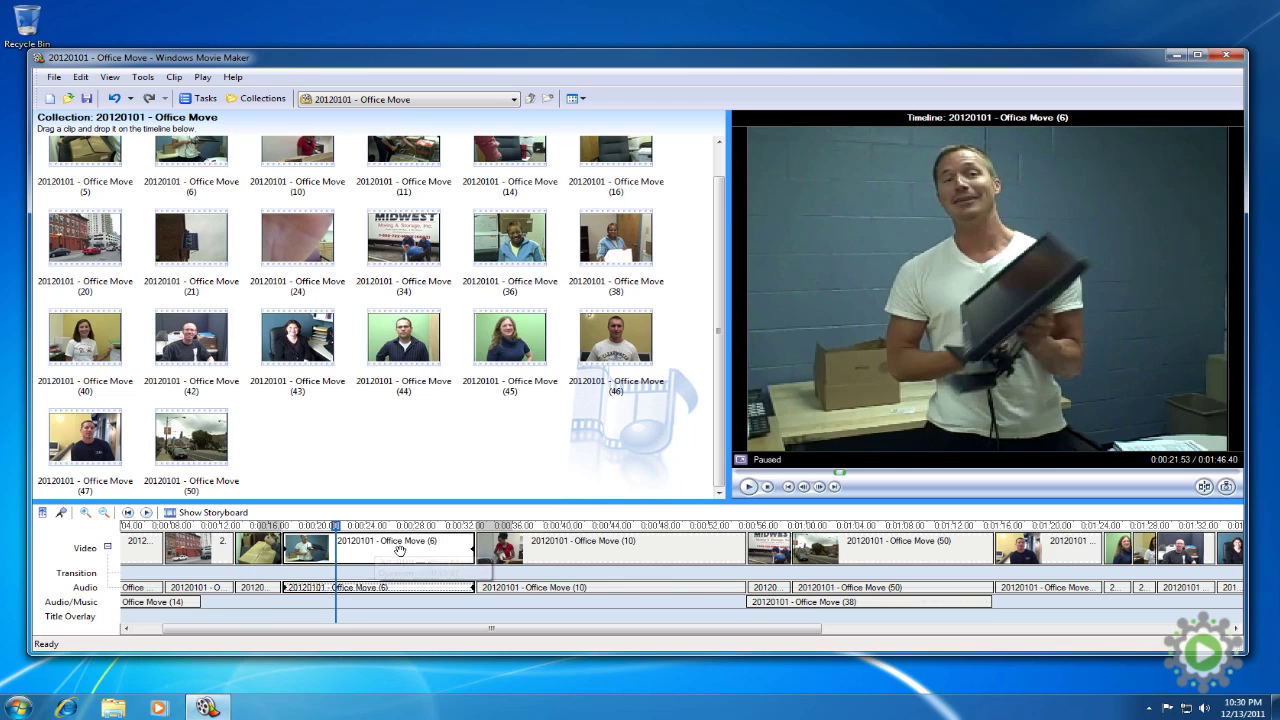
left_click(700, 546)
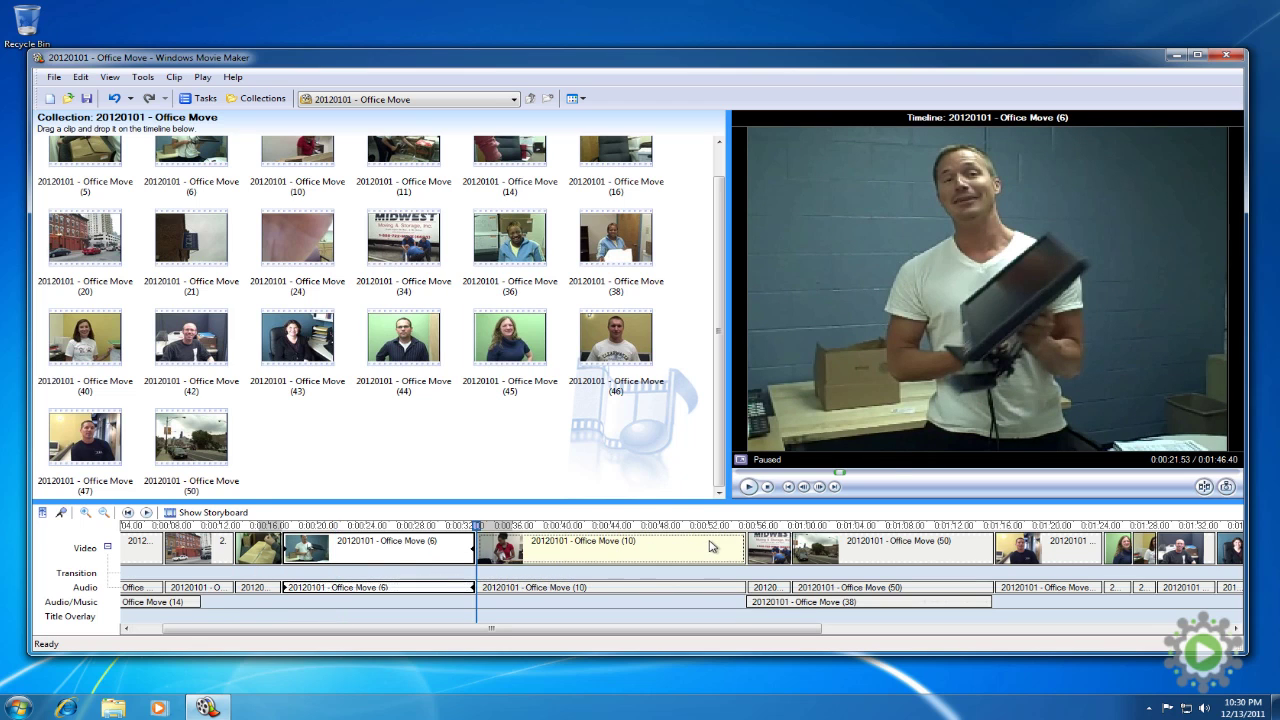
left_click(727, 526)
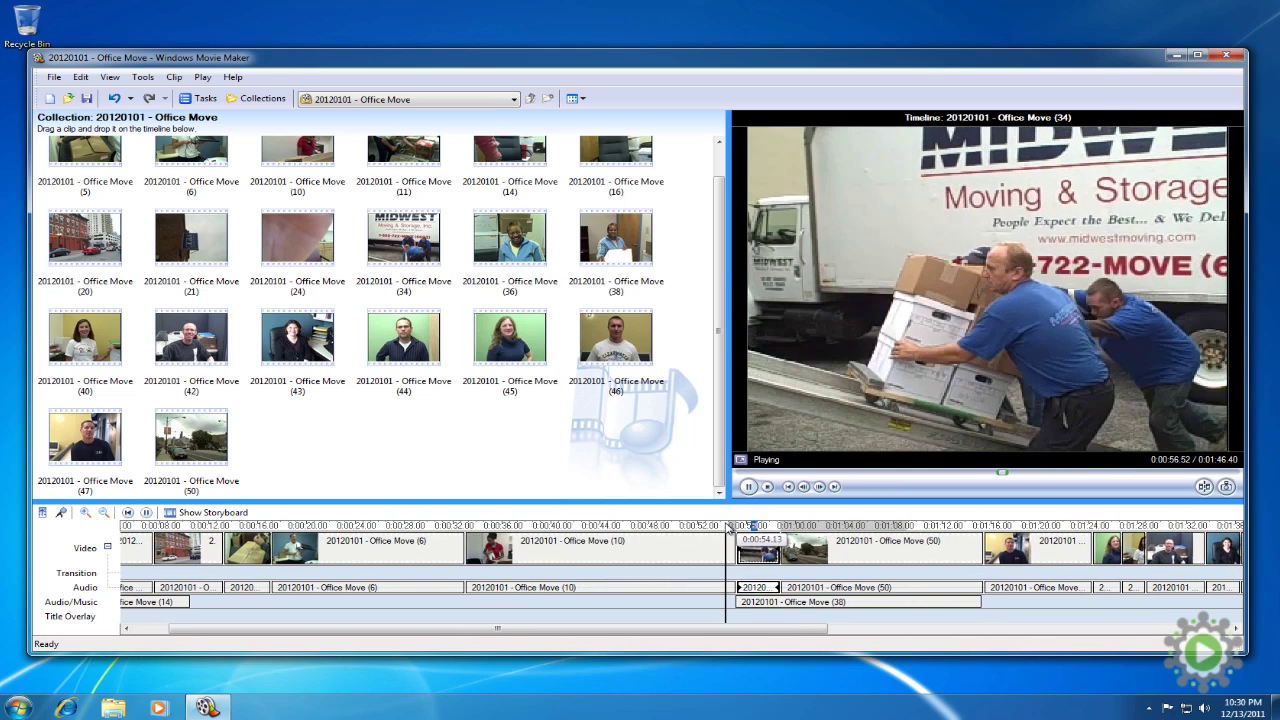
key("space")
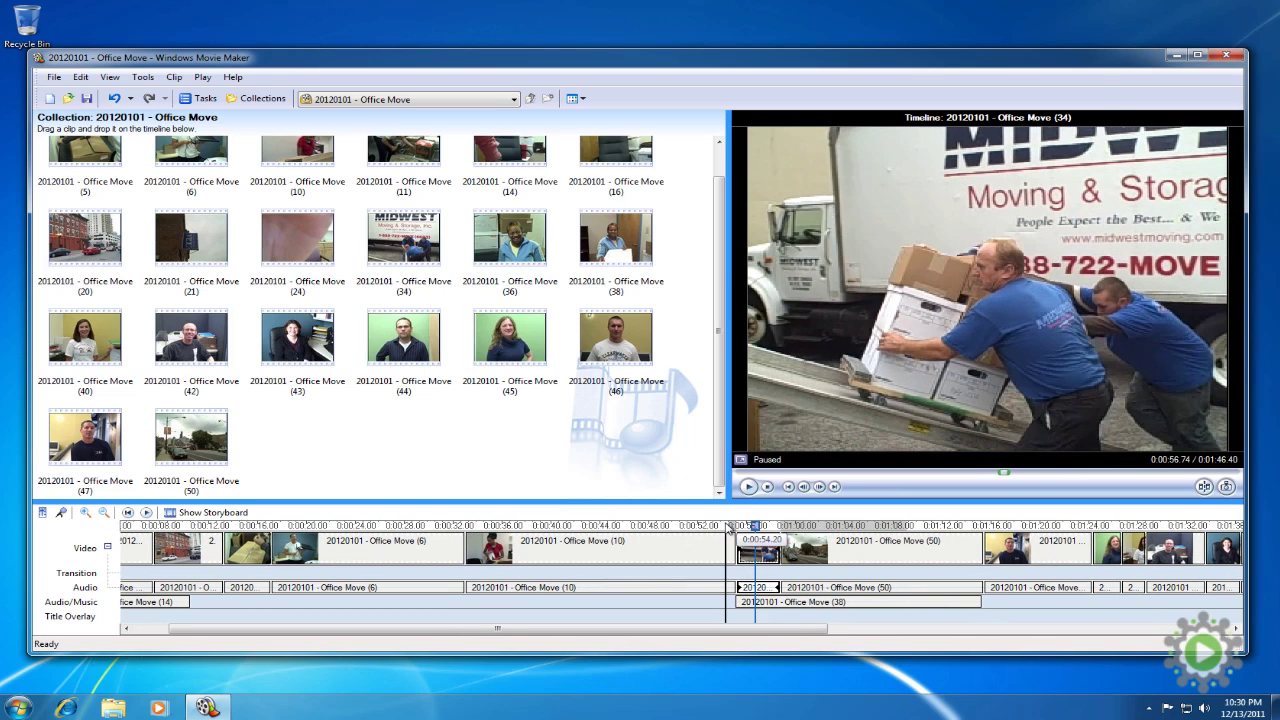
- Nudge the Office Move (38) voiceover clip right once and preview its new timing
left_click(775, 604)
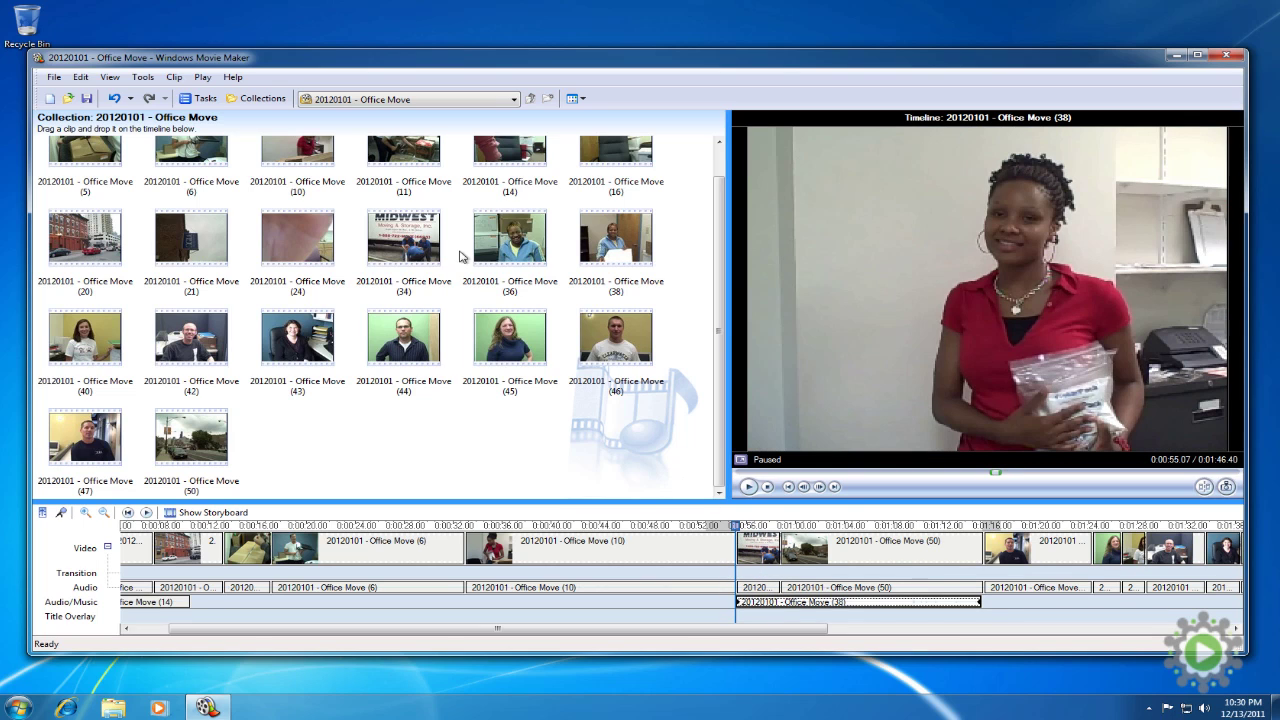
left_click(174, 77)
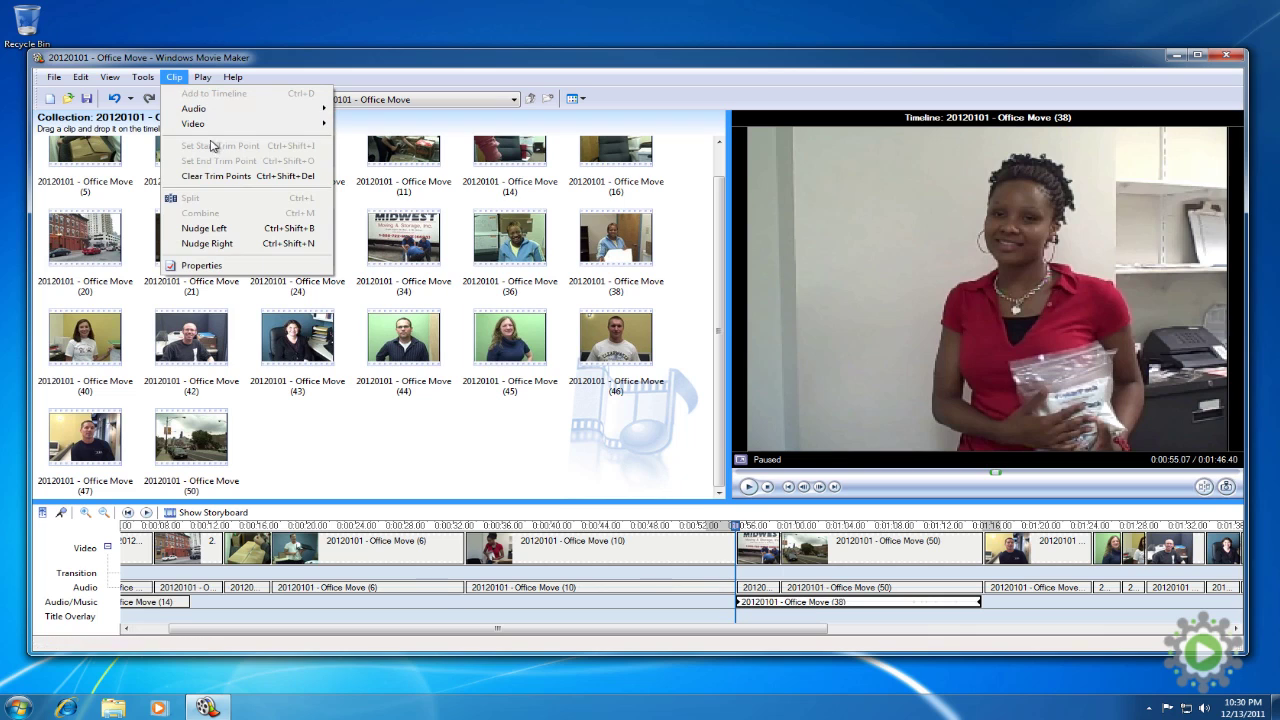
left_click(243, 246)
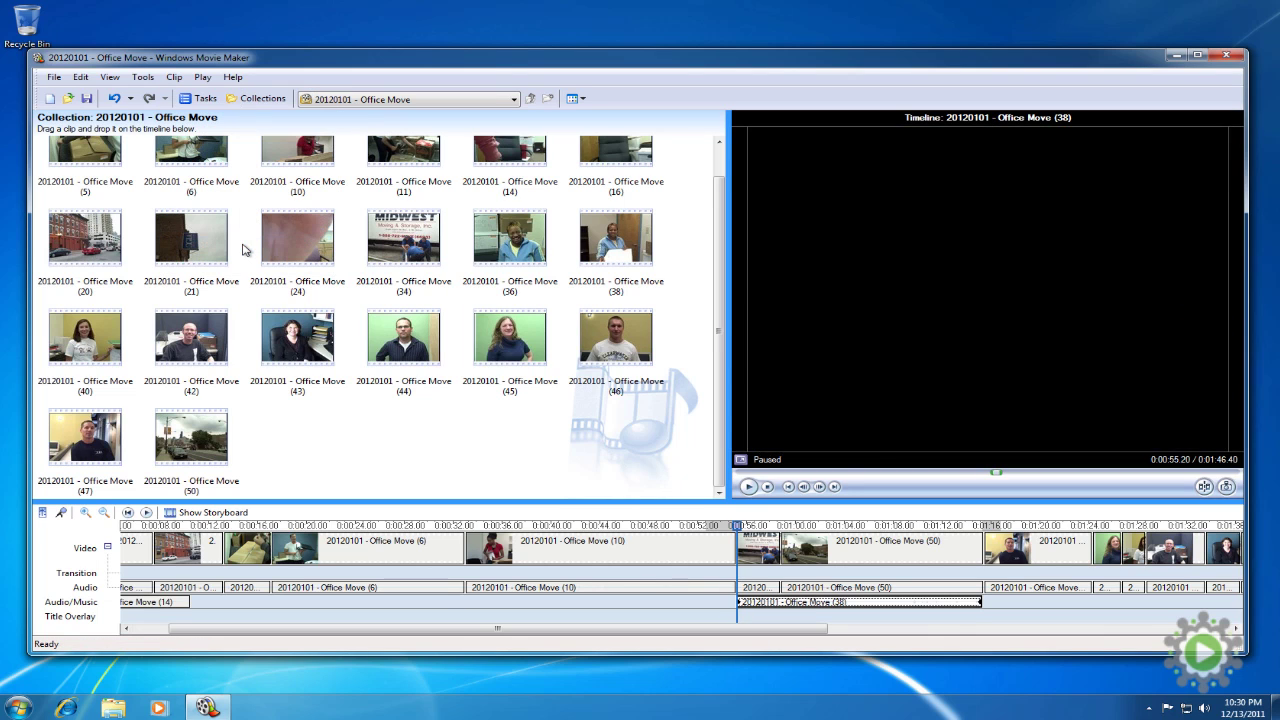
left_click(694, 525)
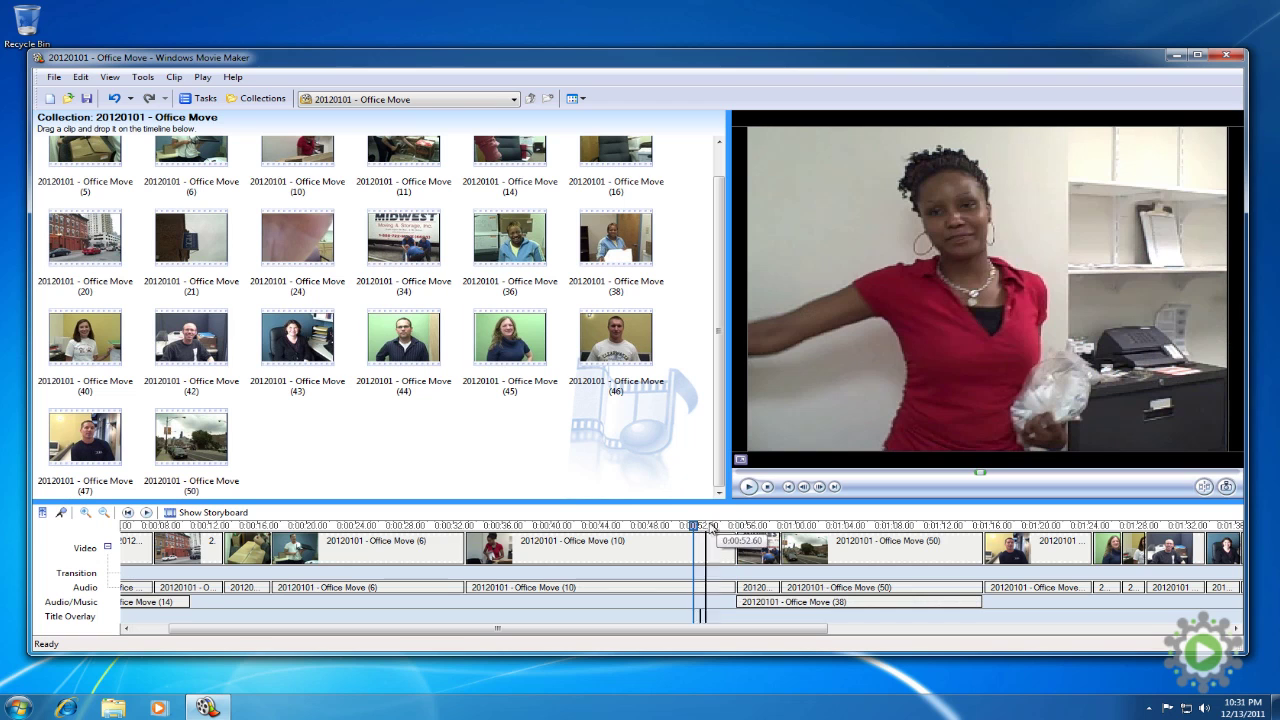
left_click(749, 487)
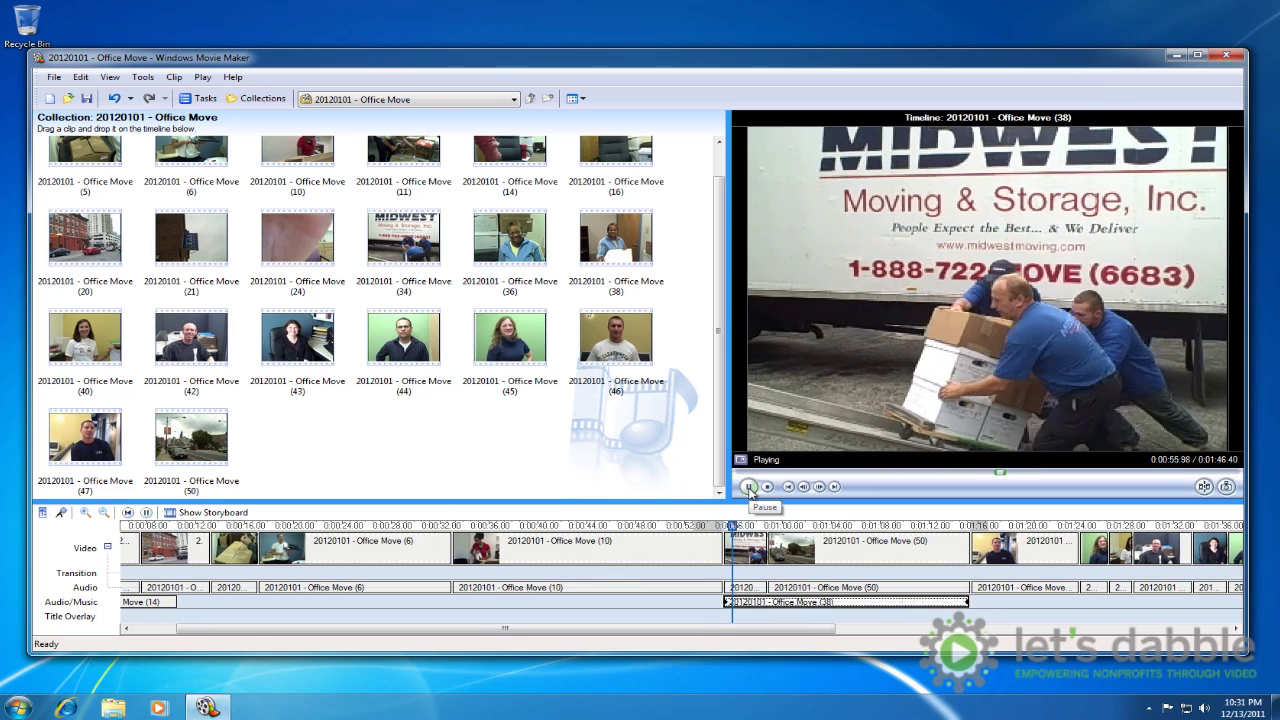
left_click(749, 487)
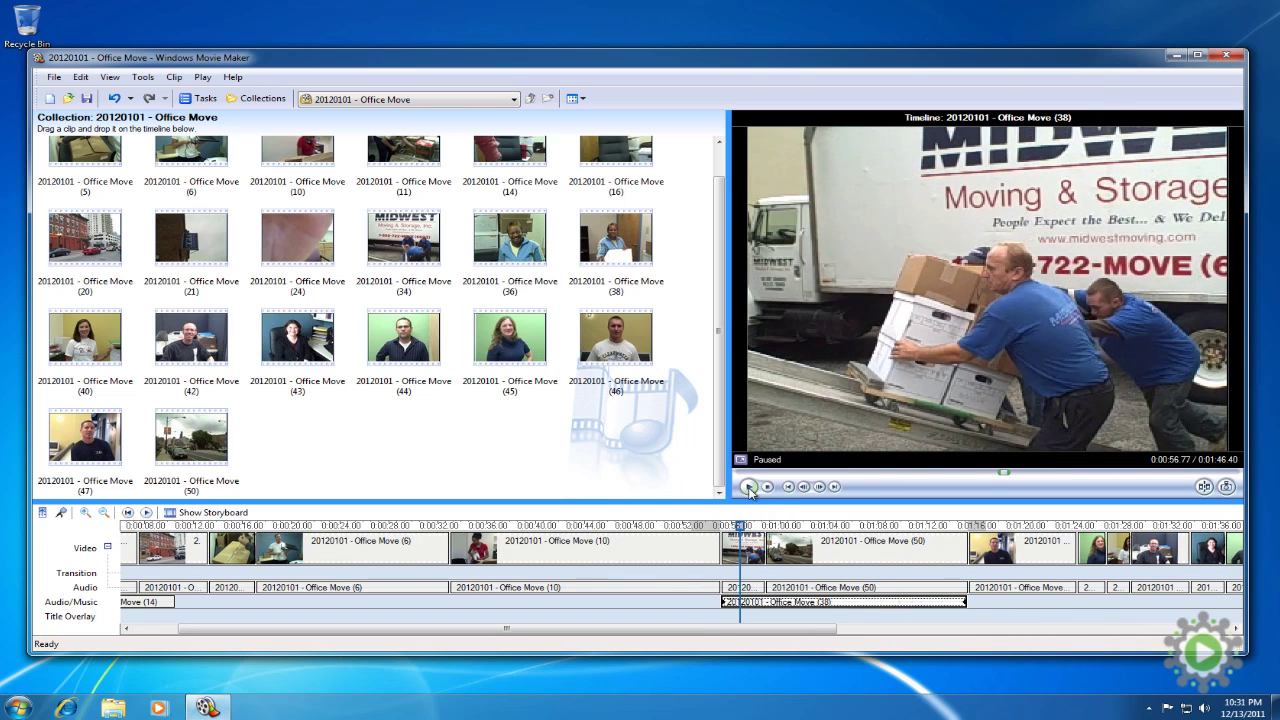
- Nudge the voiceover clip right twice more and replay the preview from before it
left_click(174, 77)
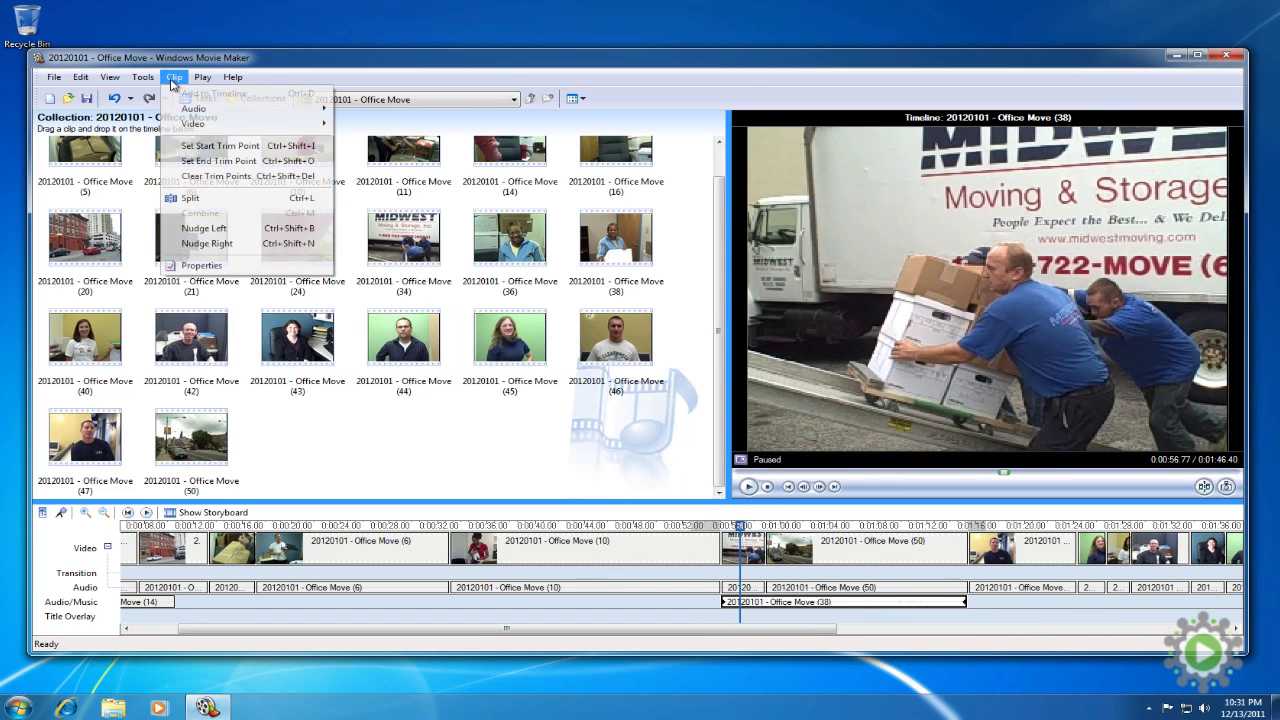
left_click(207, 243)
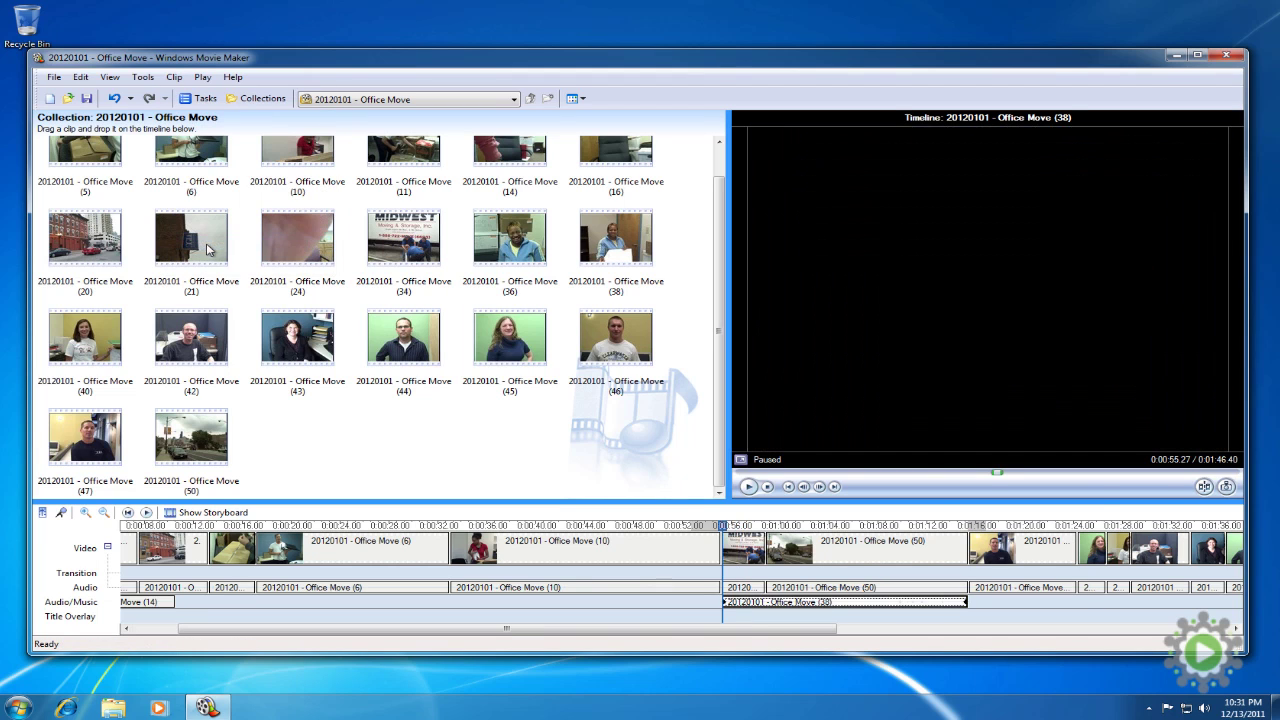
left_click(174, 77)
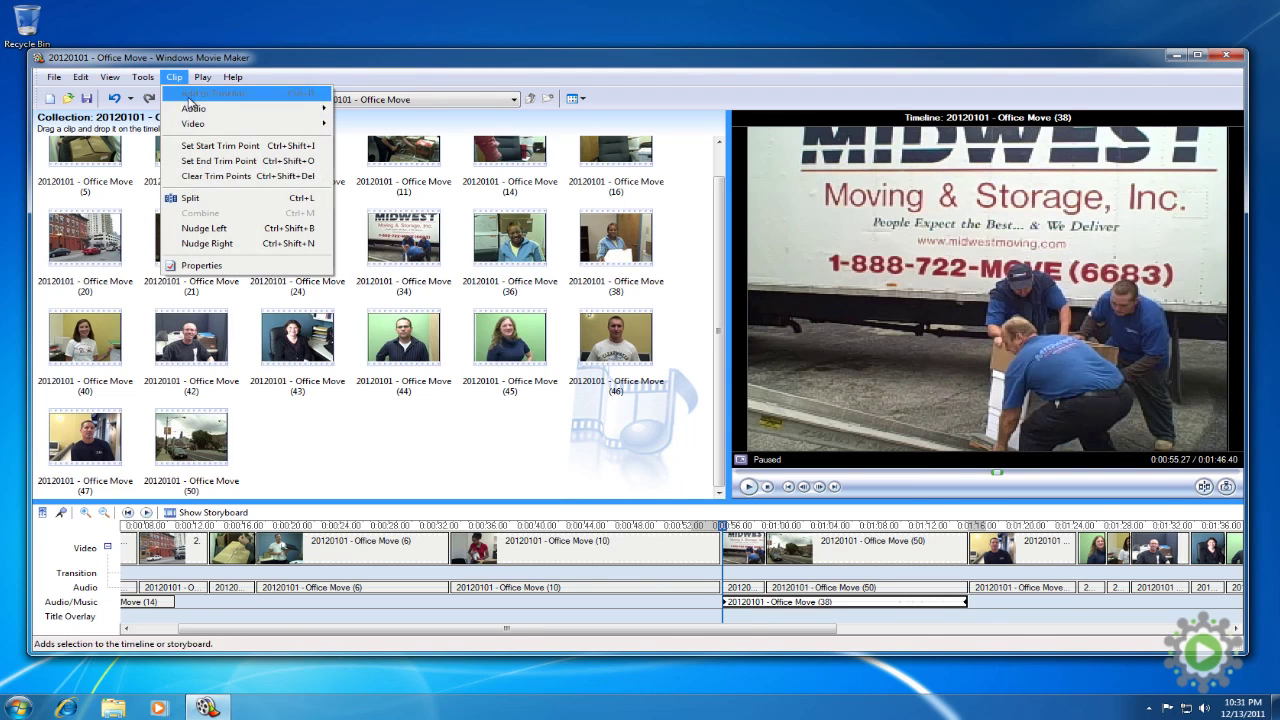
left_click(207, 243)
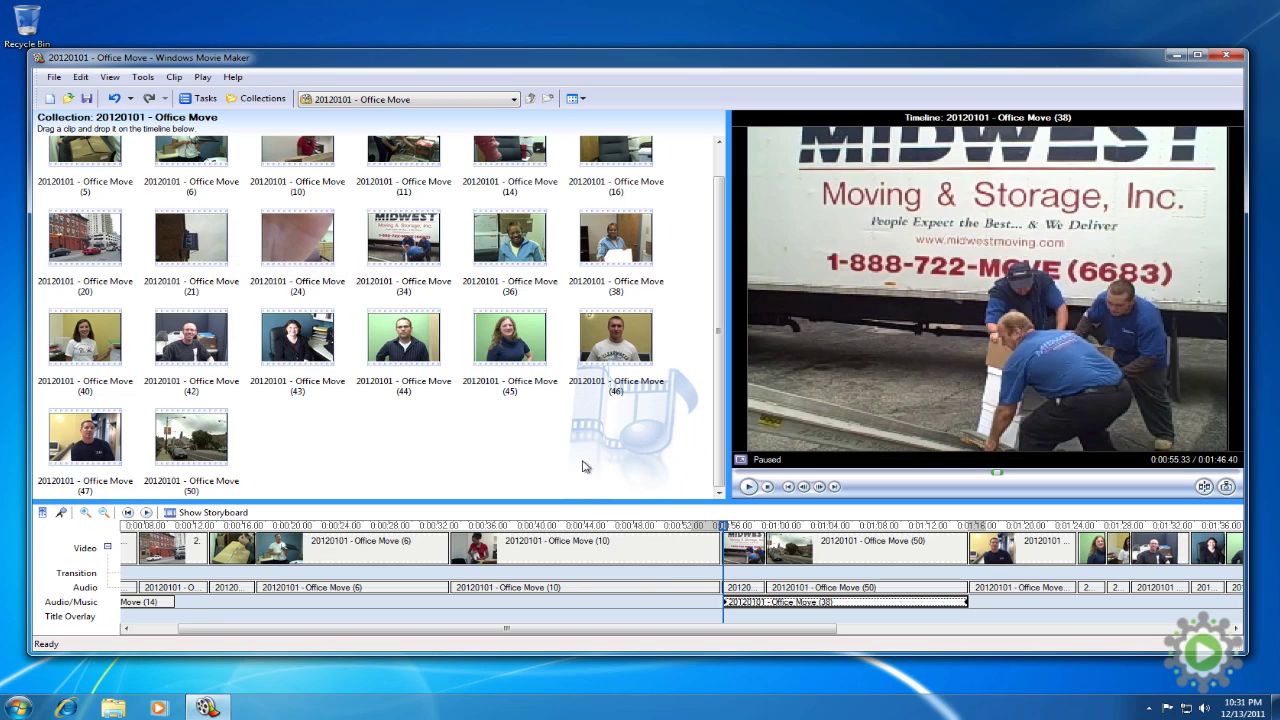
left_click(684, 525)
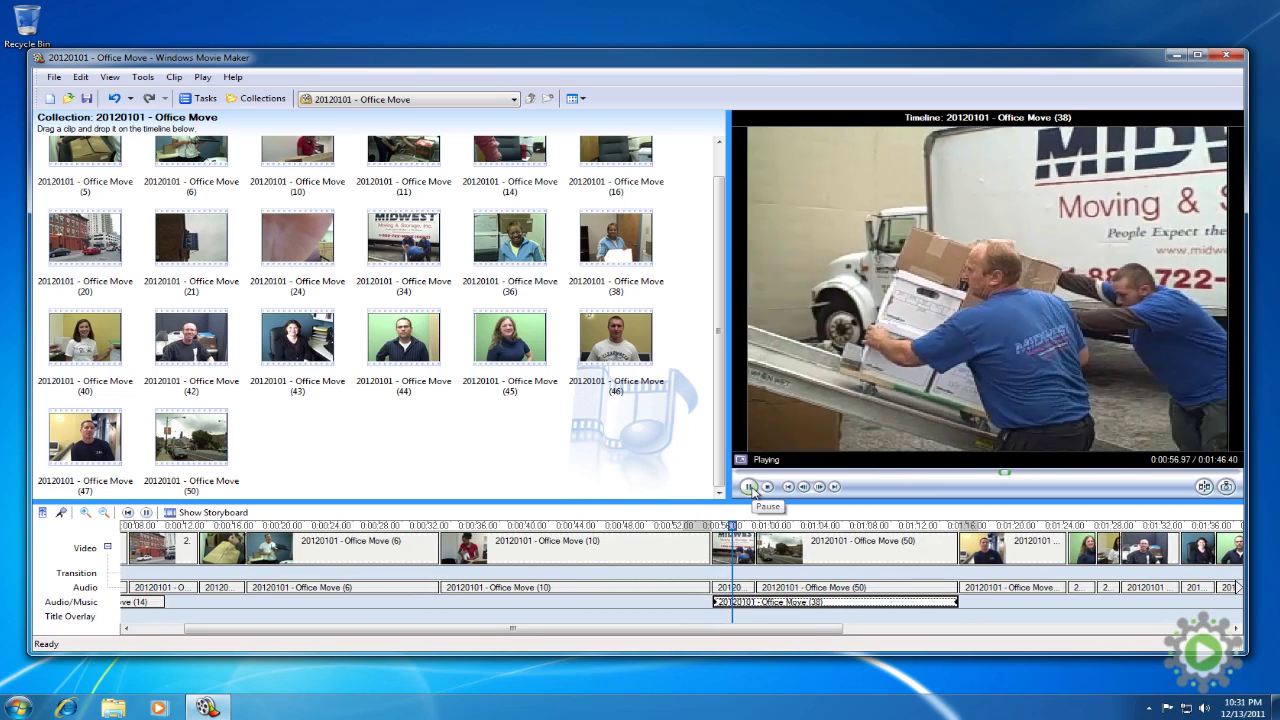
left_click(749, 487)
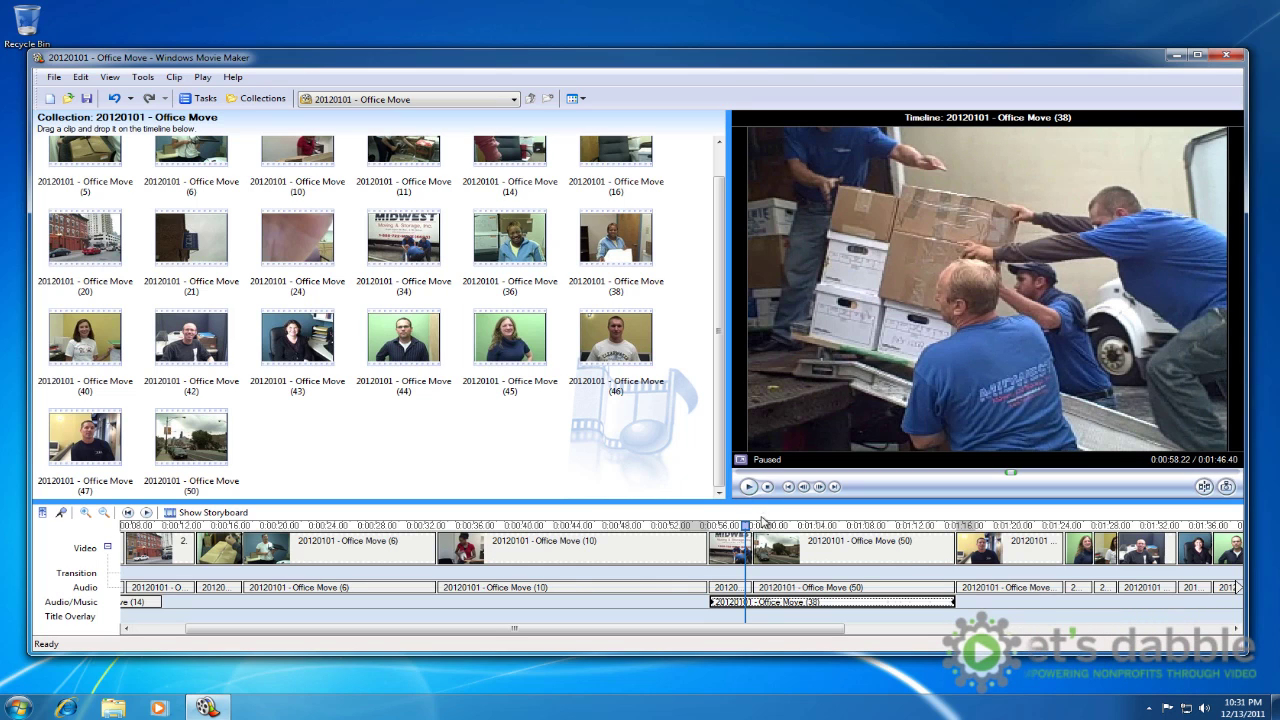
left_click(731, 583)
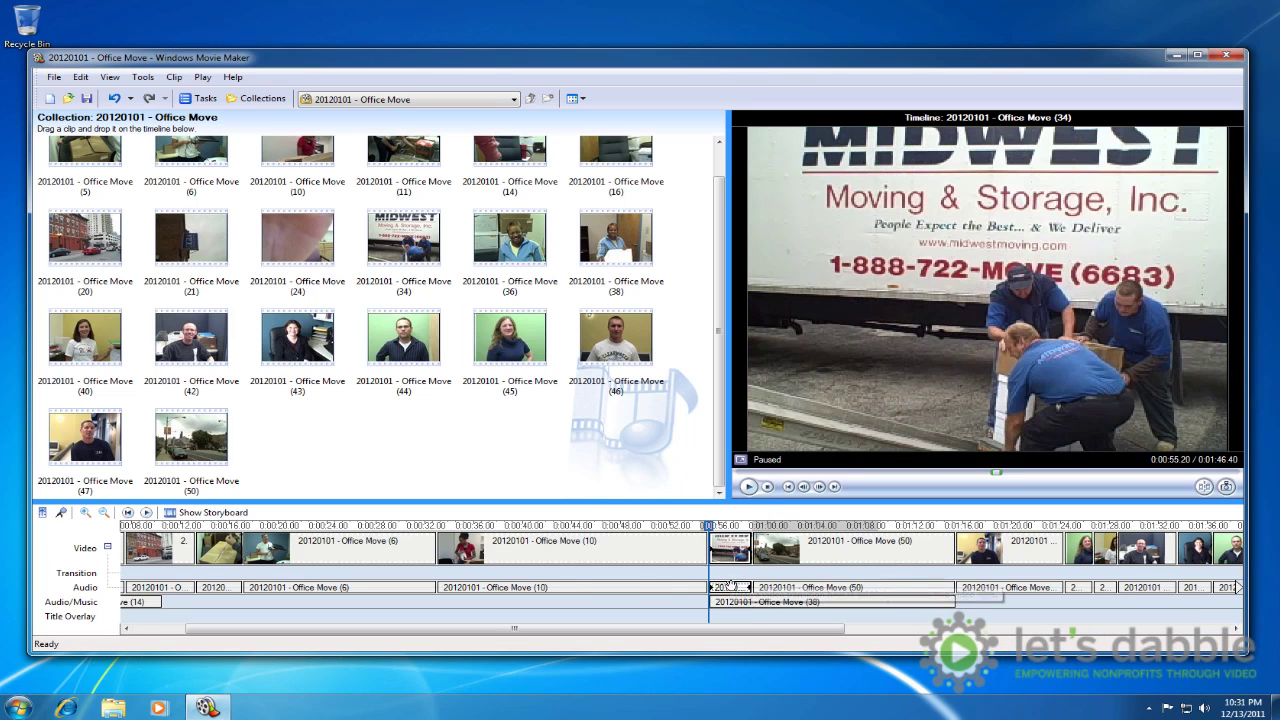
- Lower the audio volume of Office Move (34) and Office Move (50), then rewind to preview
right_click(732, 586)
left_click(769, 533)
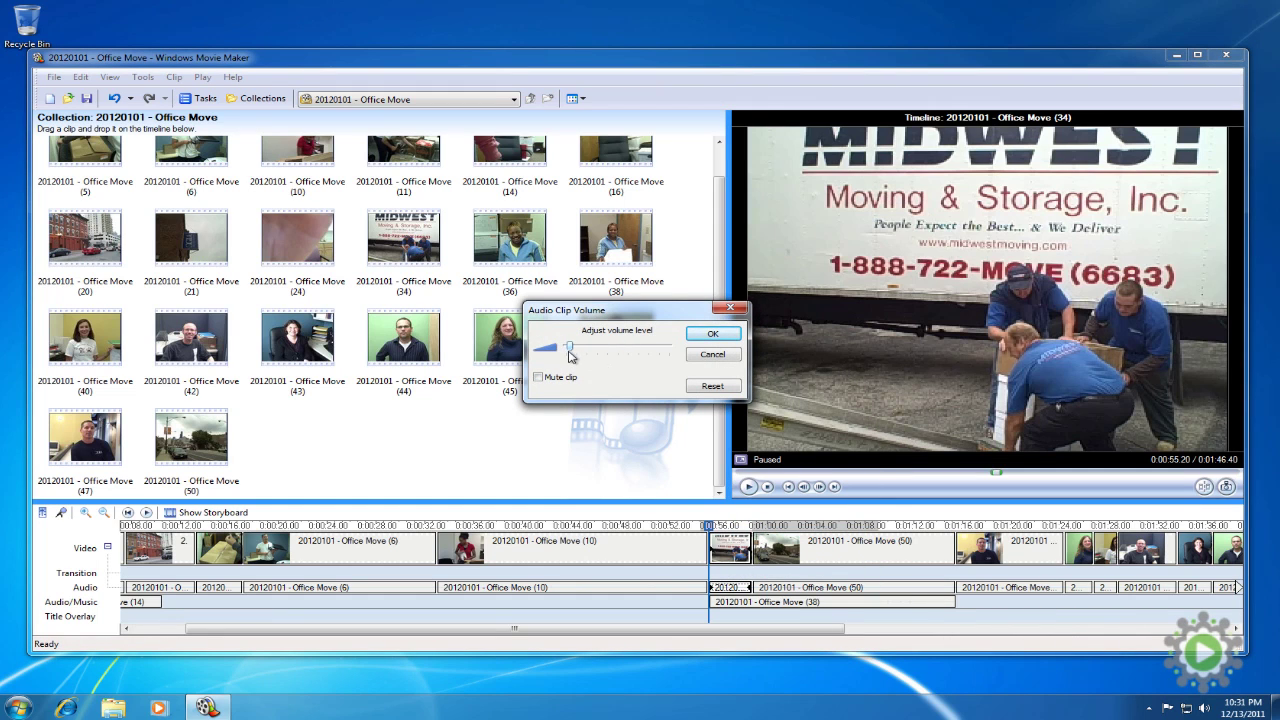
left_click(709, 336)
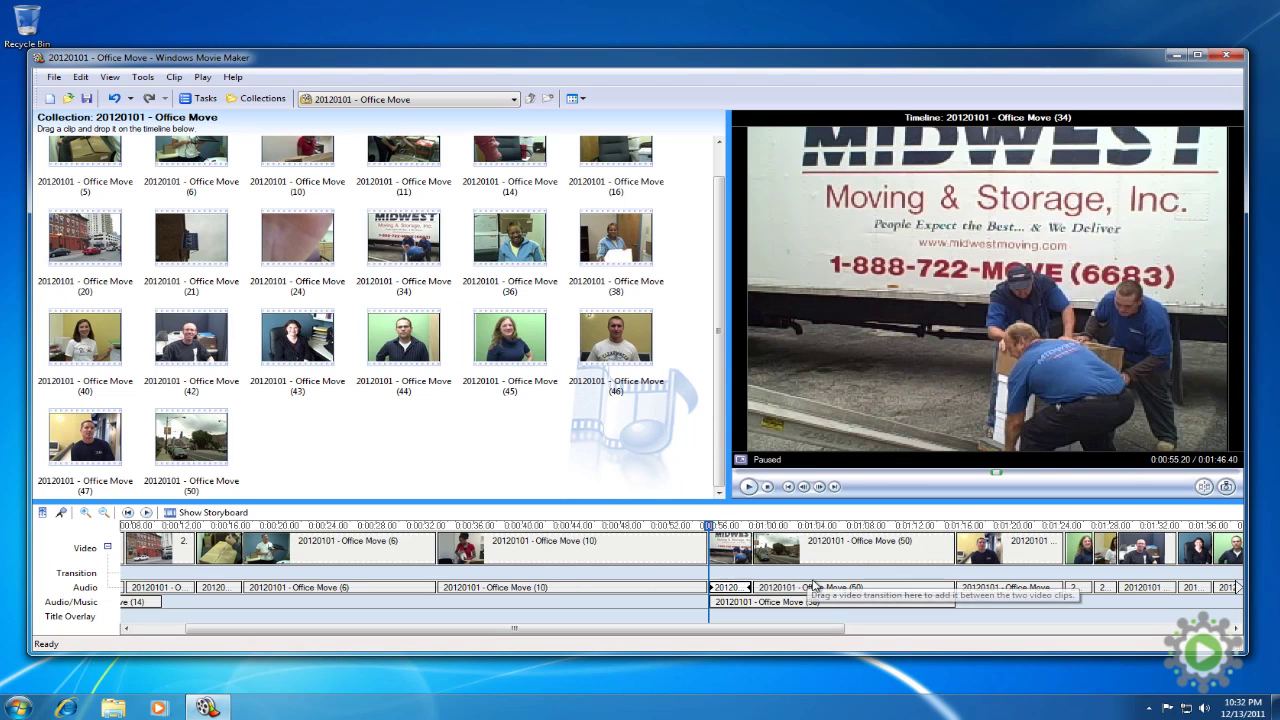
left_click(857, 538)
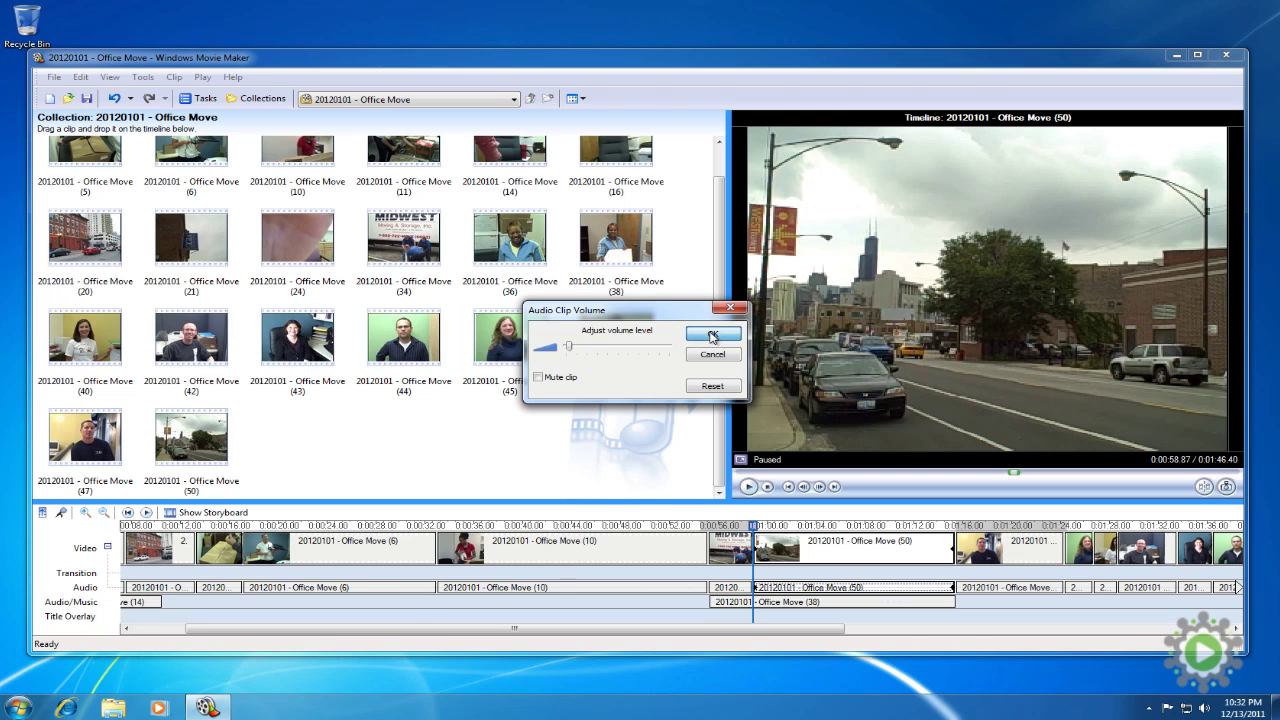
left_click(712, 337)
left_click(690, 526)
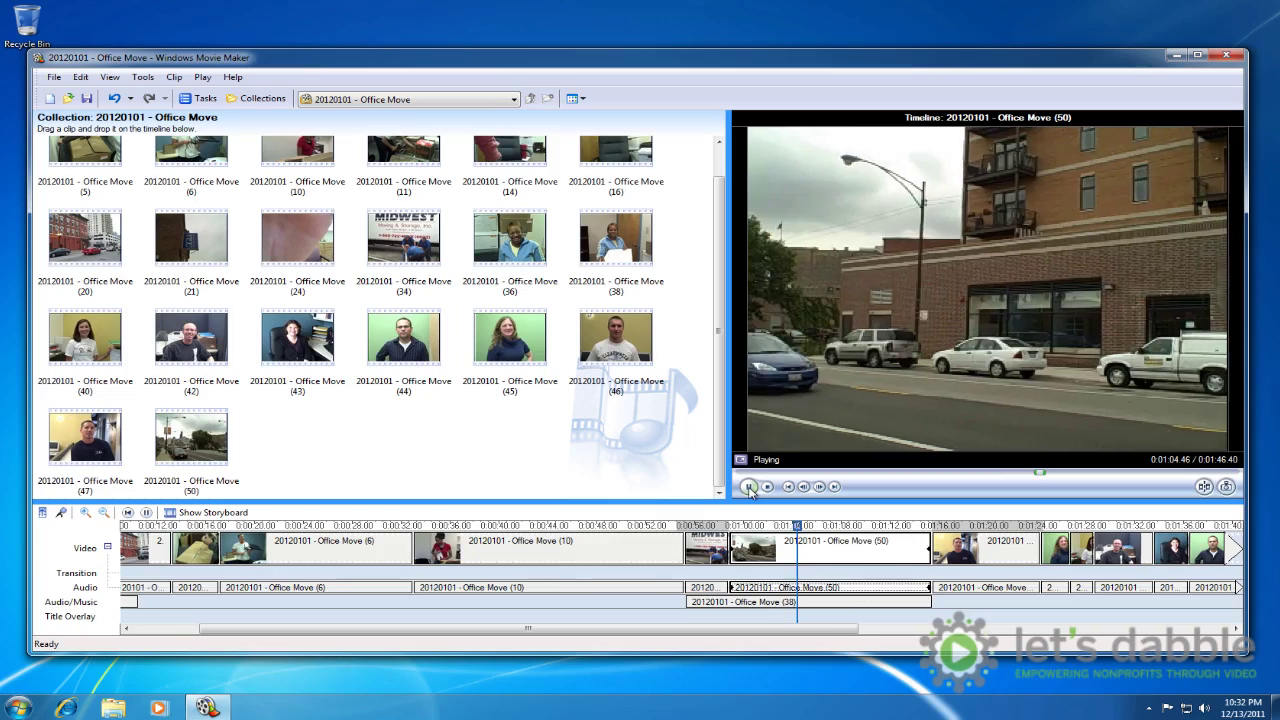
left_click(749, 487)
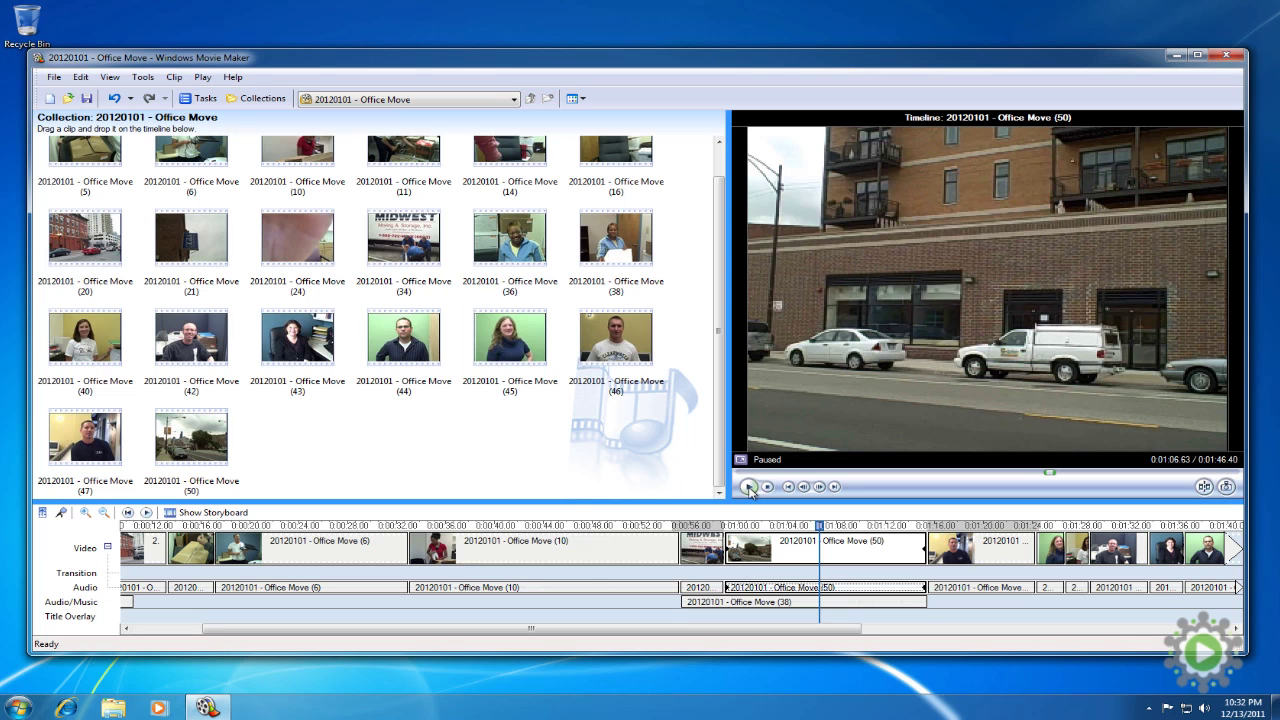
left_click(912, 530)
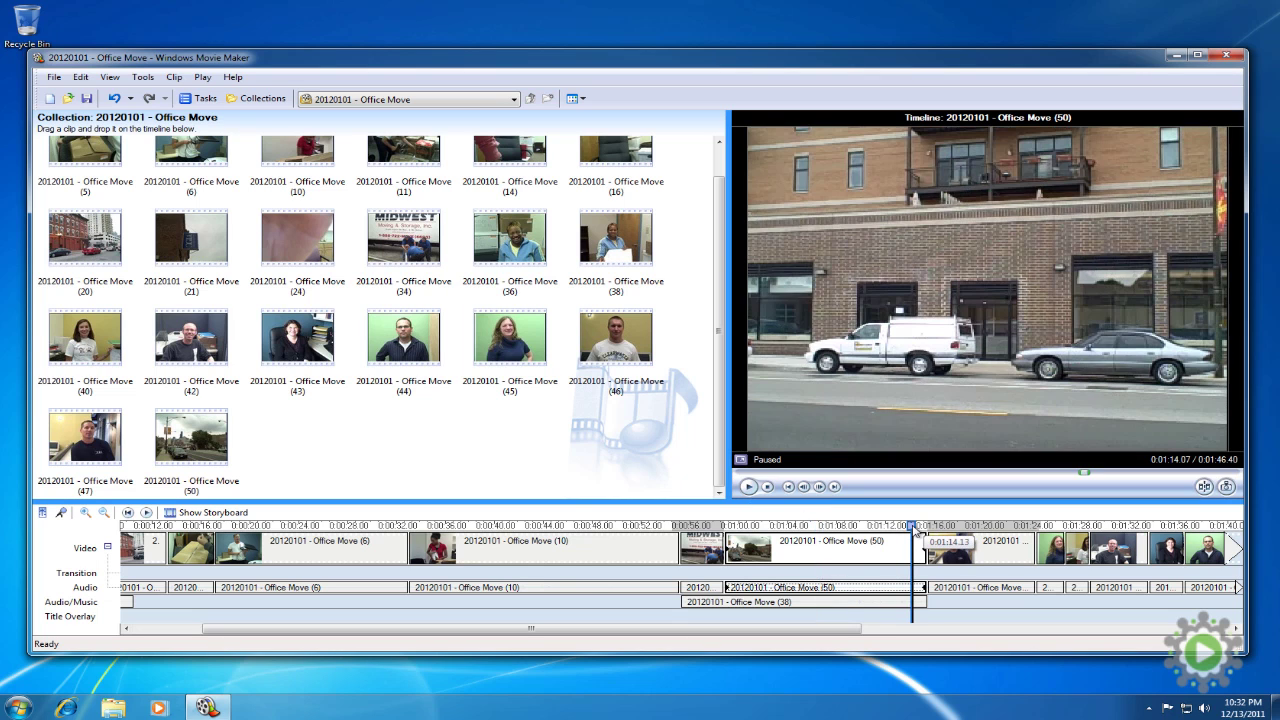
key("space")
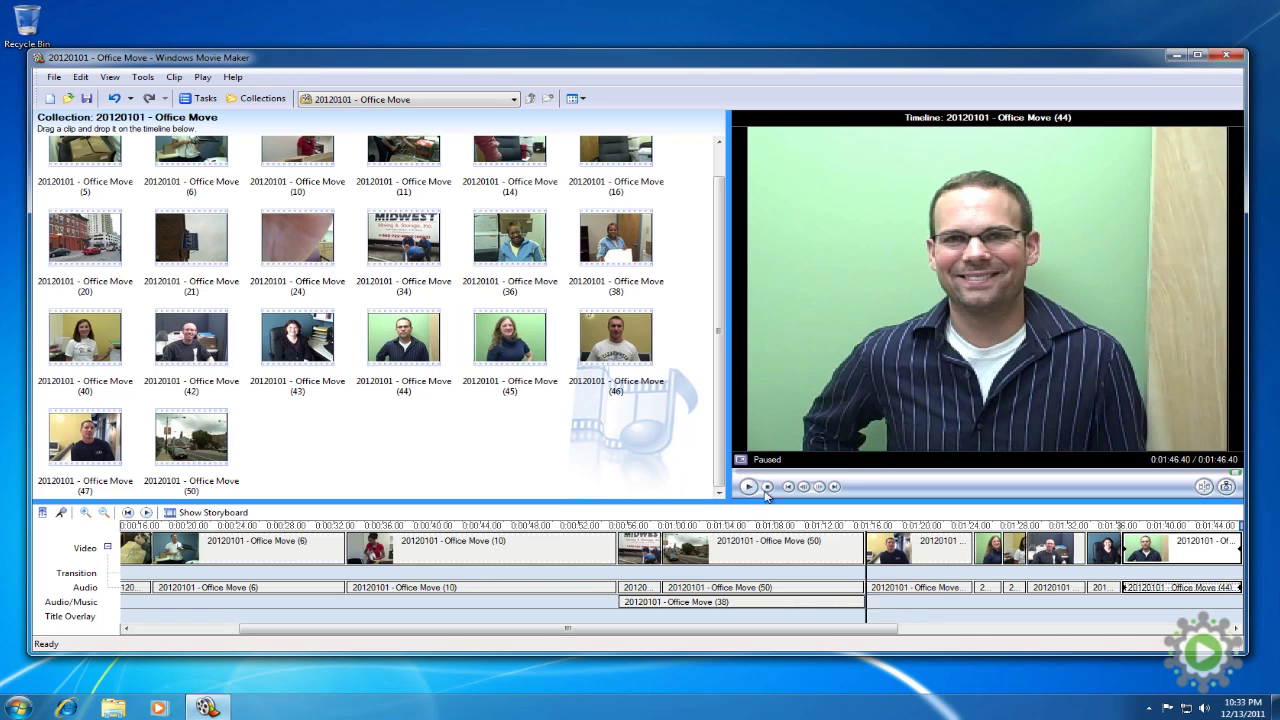
- Bring up the File menu's project-saving commands
left_click(54, 77)
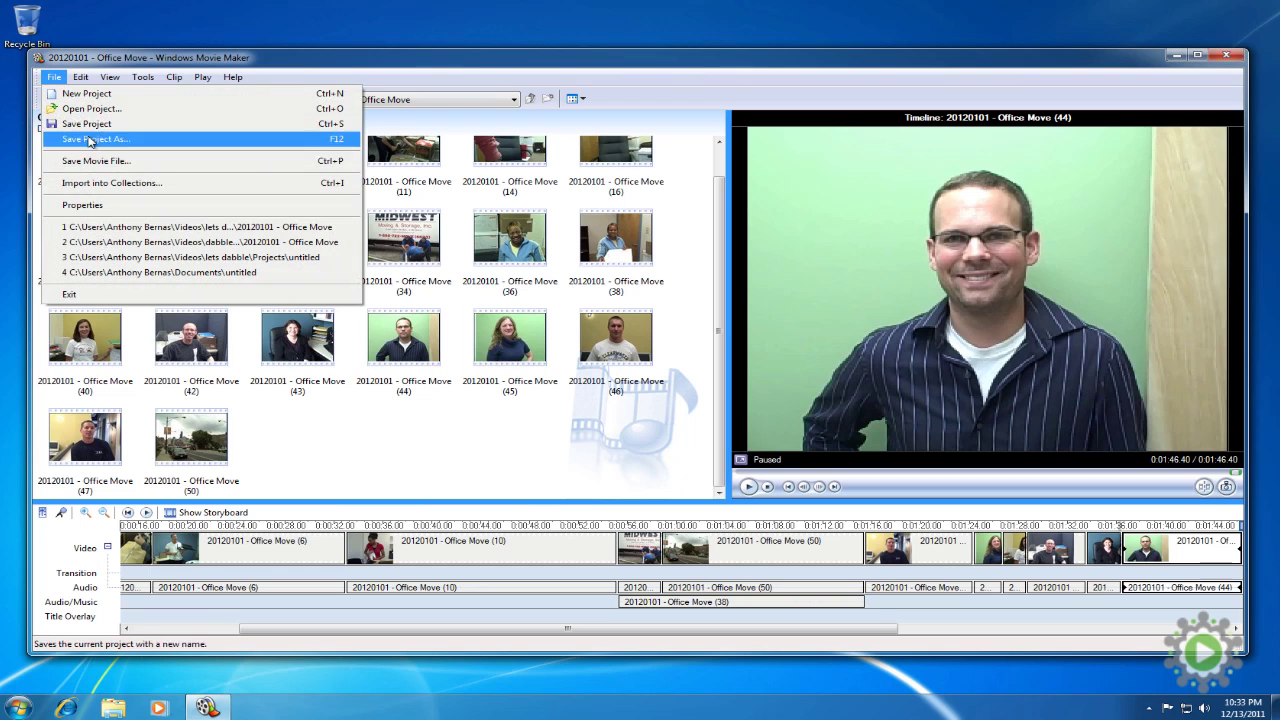